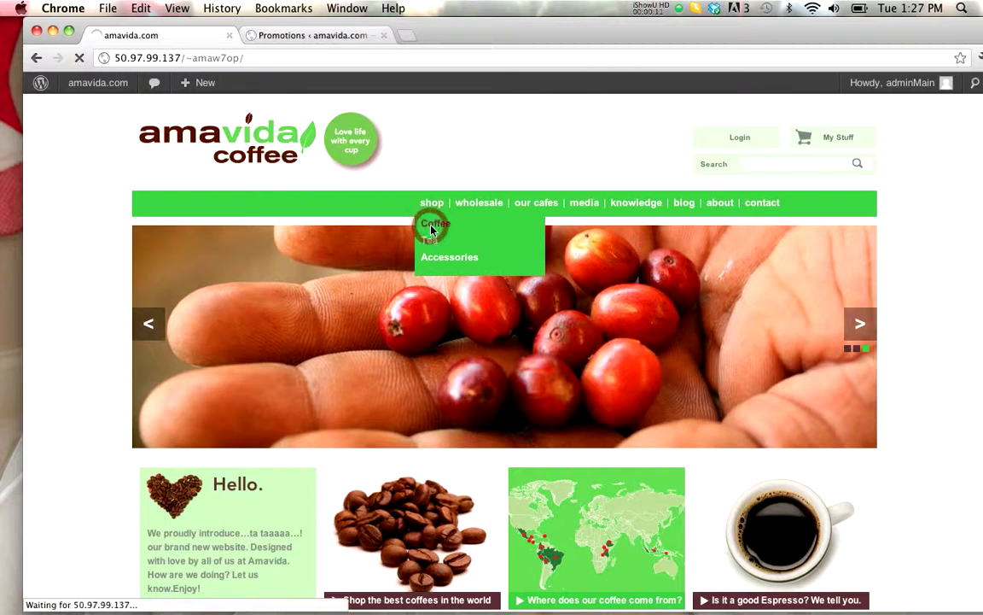
# Open the Irina's Roast product page from the coffee category and bring its size and quantity options into view
pyautogui.scroll(-4, 874, 500)
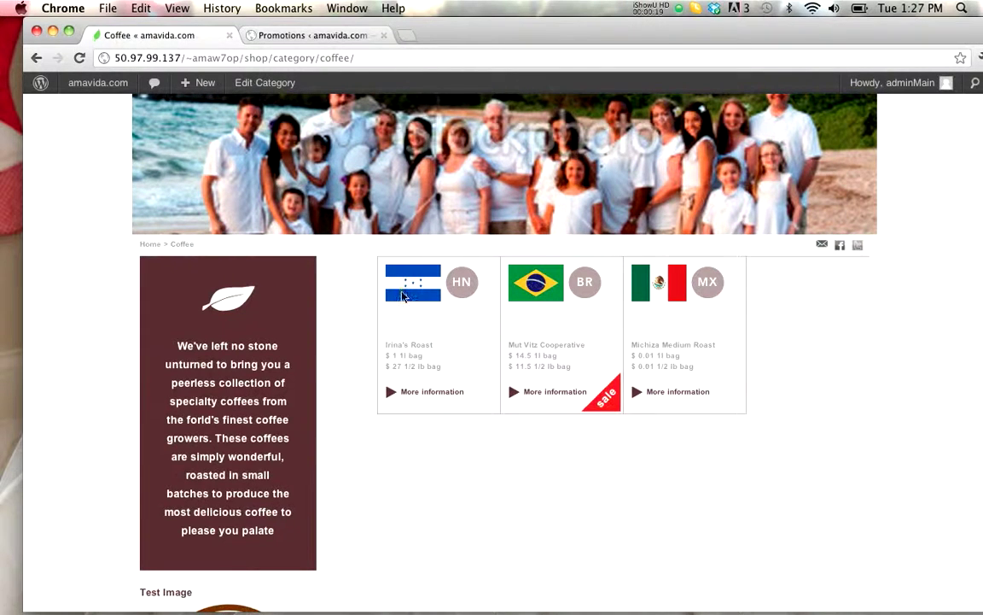
pyautogui.click(432, 392)
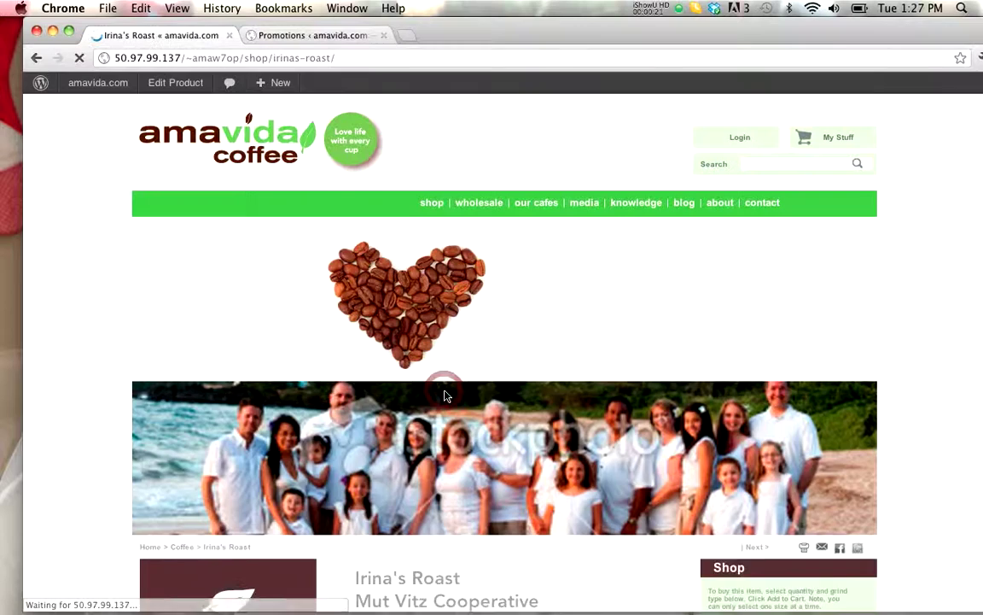
pyautogui.scroll(-3, 445, 394)
pyautogui.scroll(-1, 445, 395)
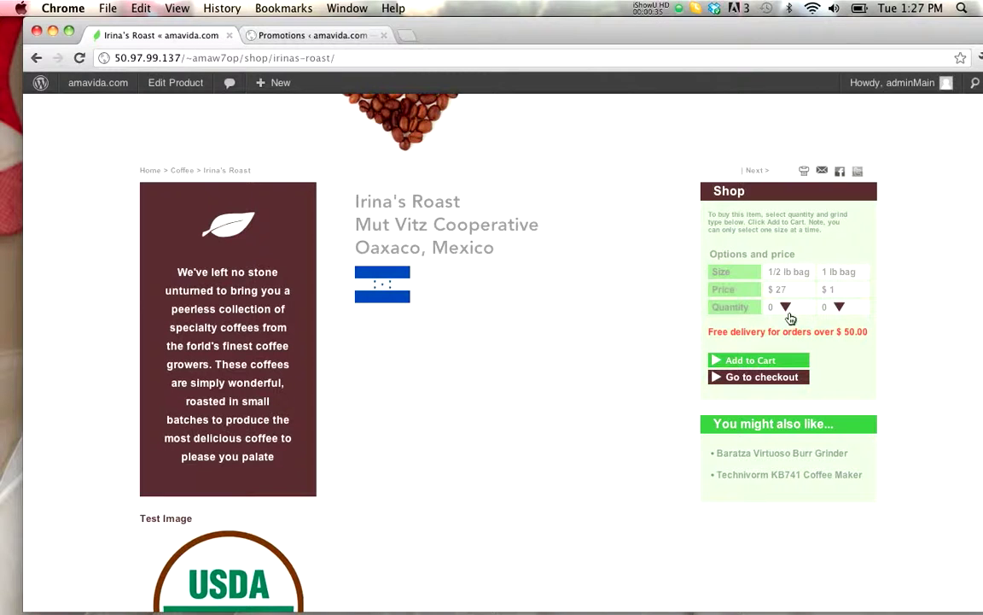
# Set the 1 lb bag quantity to 1, and try a quantity of 2 for the 1/2 lb bag instead
pyautogui.click(837, 308)
pyautogui.click(843, 322)
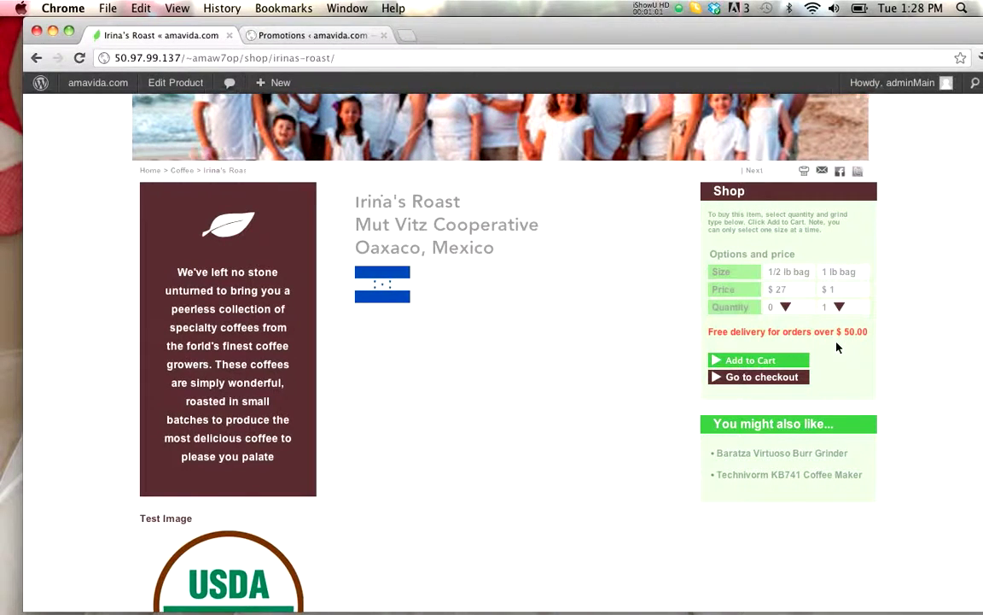
pyautogui.click(787, 306)
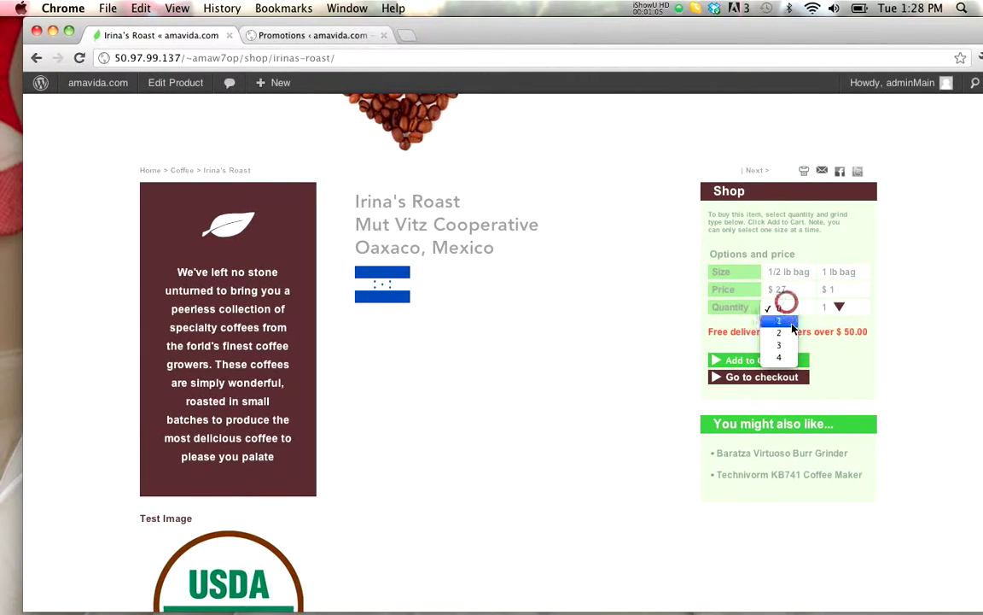
pyautogui.click(792, 333)
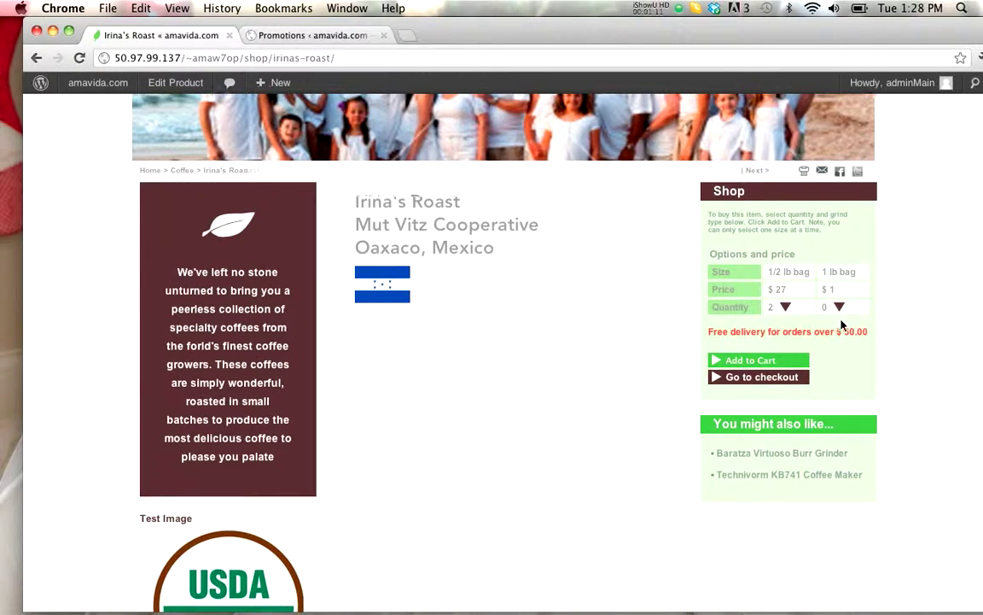
# Set the Irina's Roast 1 lb bag quantity to 1 and add it to the cart
pyautogui.click(834, 306)
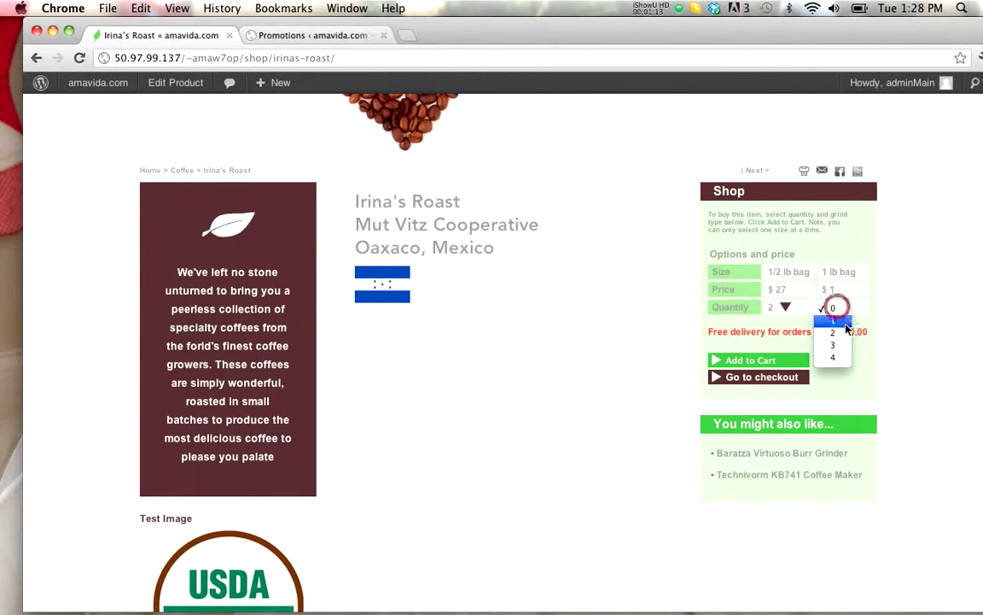
pyautogui.click(845, 325)
pyautogui.click(766, 361)
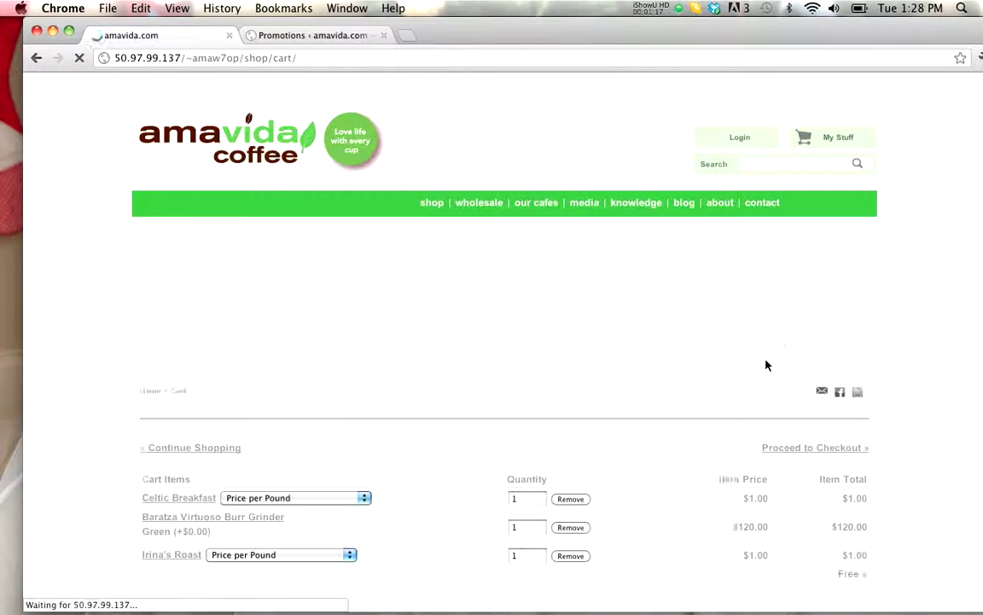
# Examine the cart's quantity fields, the Celtic Breakfast pricing options, the shipping estimate postal code and the promo code field
pyautogui.scroll(-3, 949, 403)
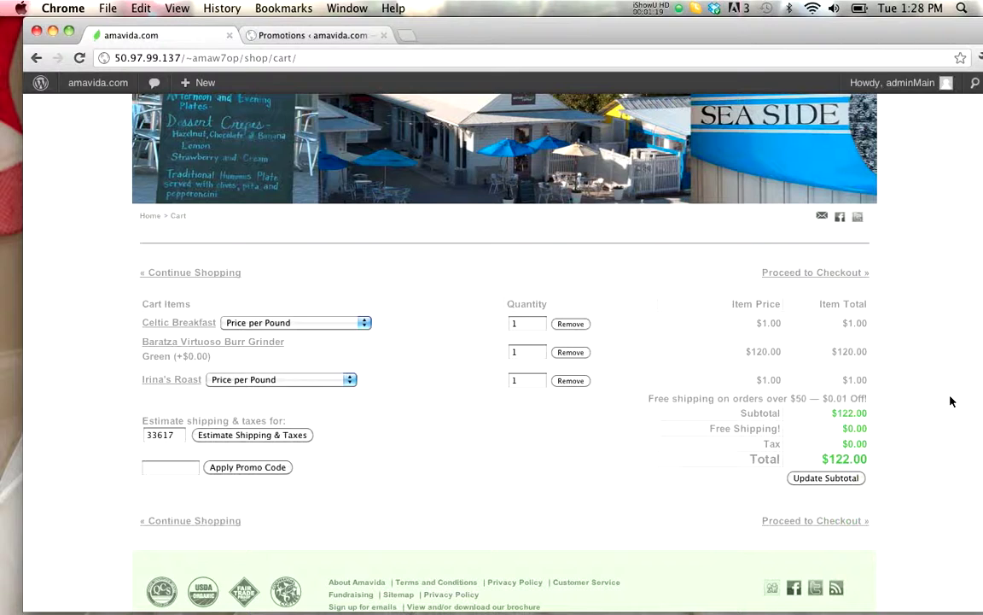
pyautogui.scroll(-1, 951, 402)
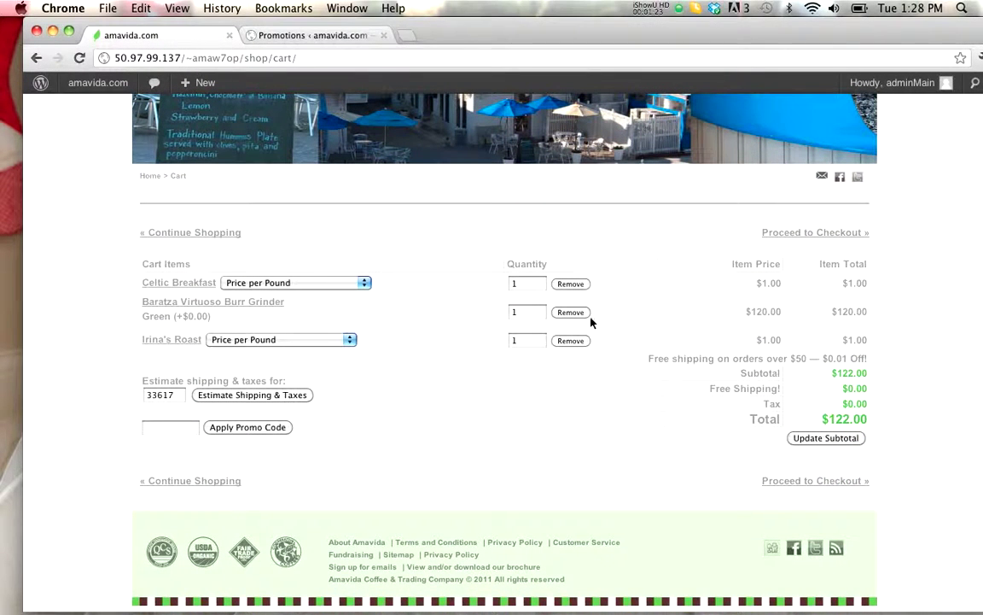
pyautogui.doubleClick(529, 283)
pyautogui.click(362, 287)
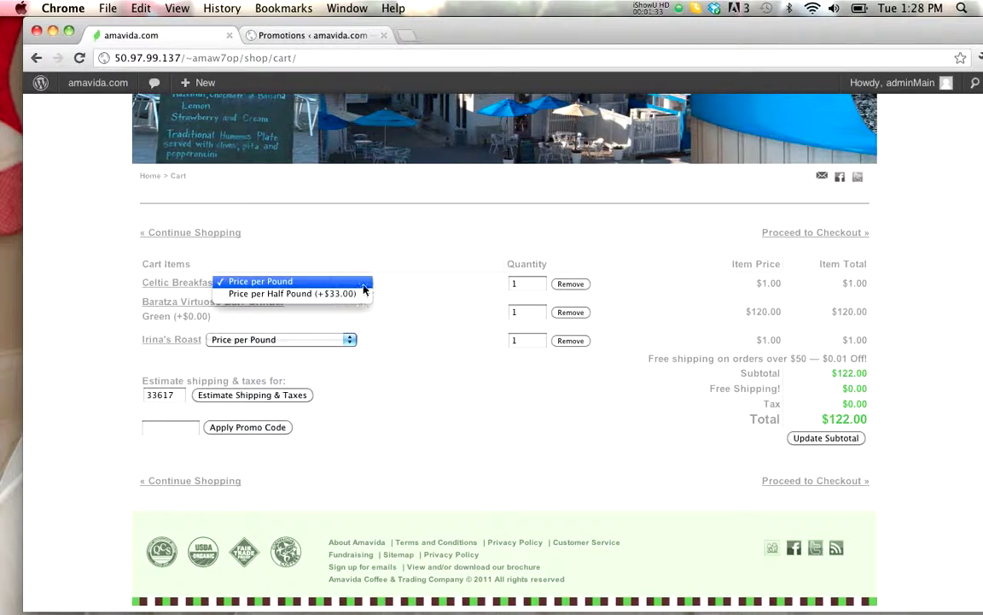
pyautogui.click(363, 284)
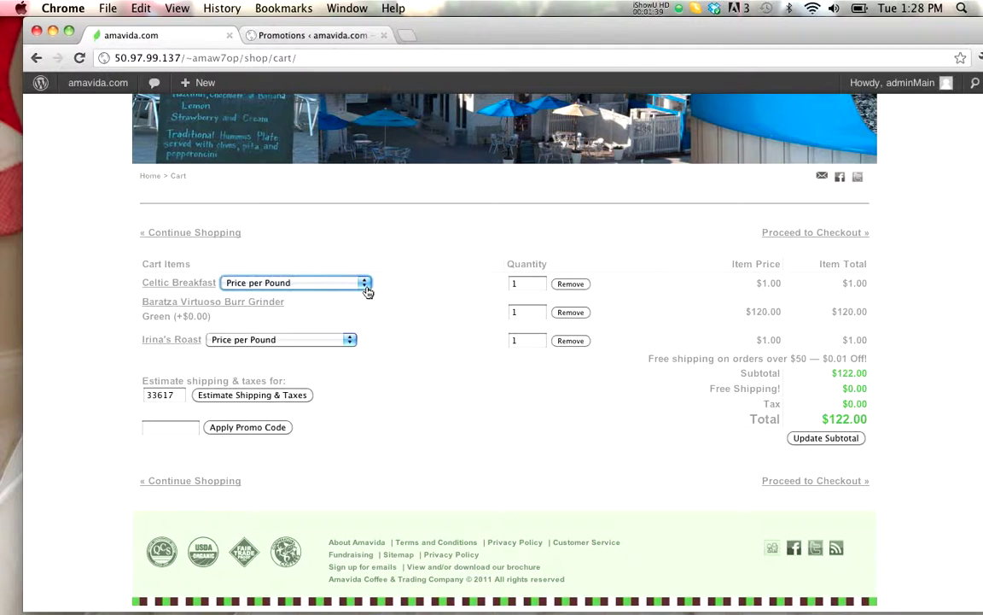
pyautogui.click(364, 285)
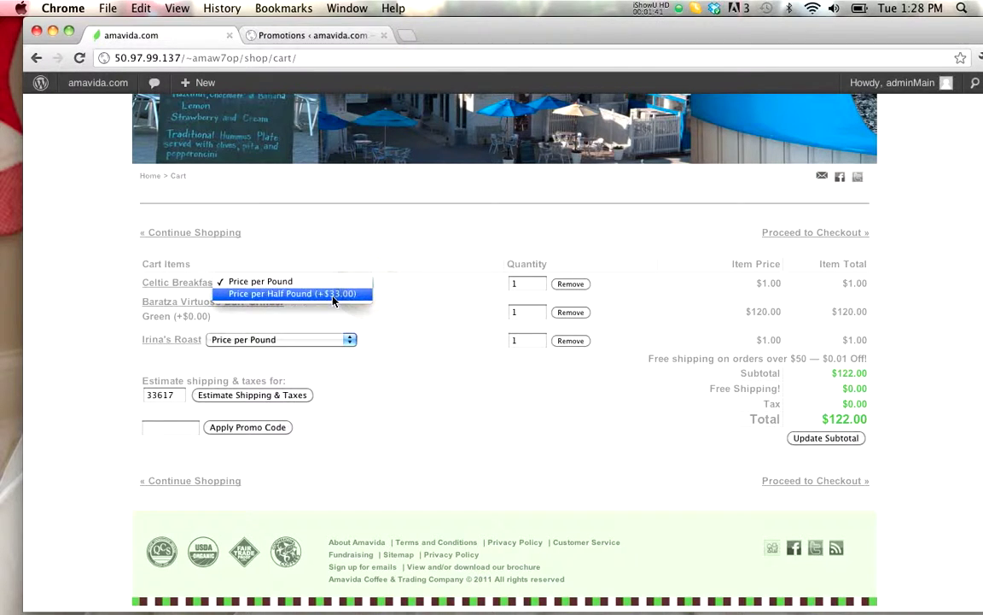
pyautogui.click(351, 283)
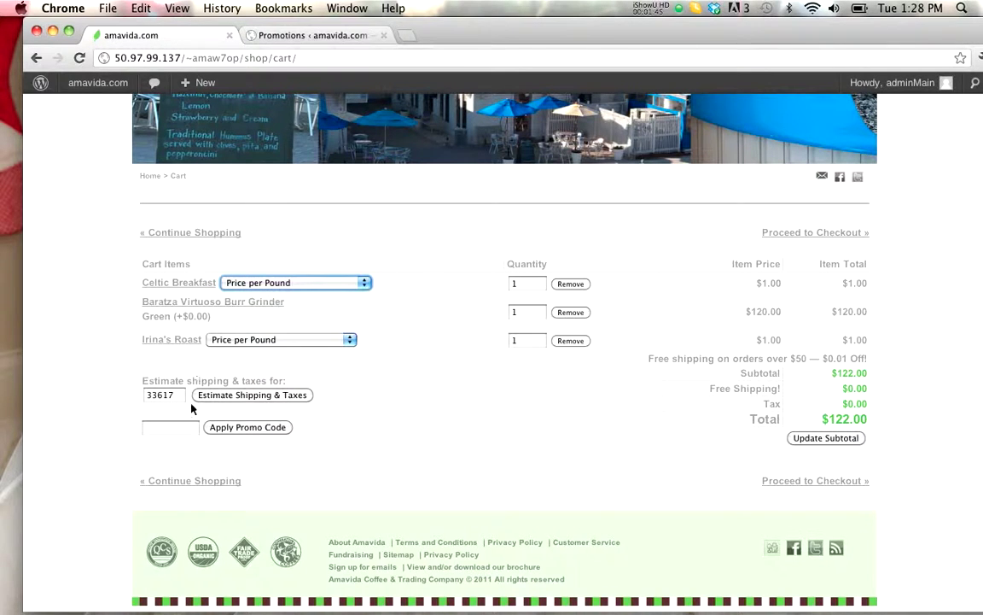
pyautogui.doubleClick(167, 394)
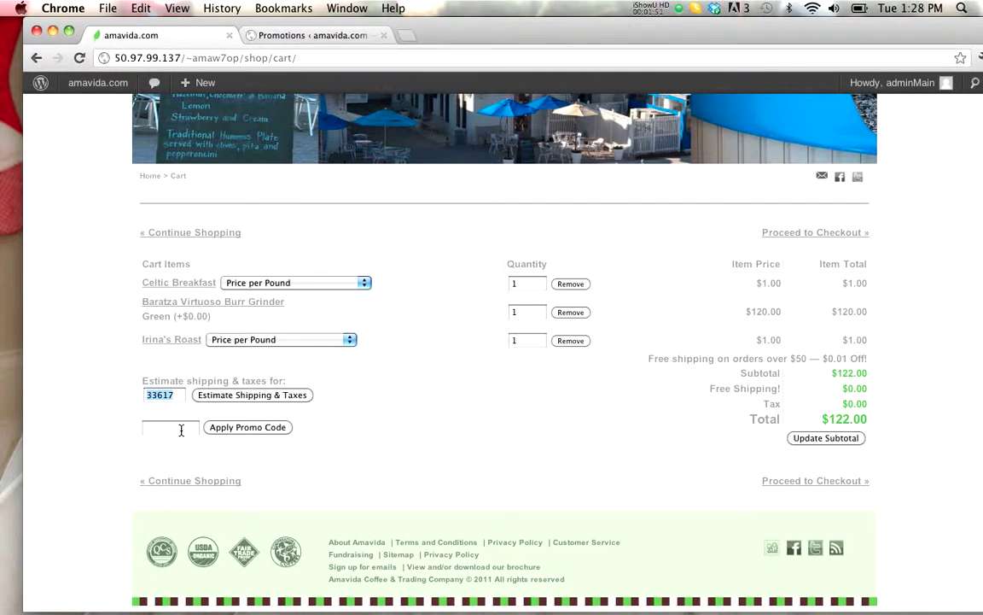
pyautogui.click(177, 426)
pyautogui.click(501, 446)
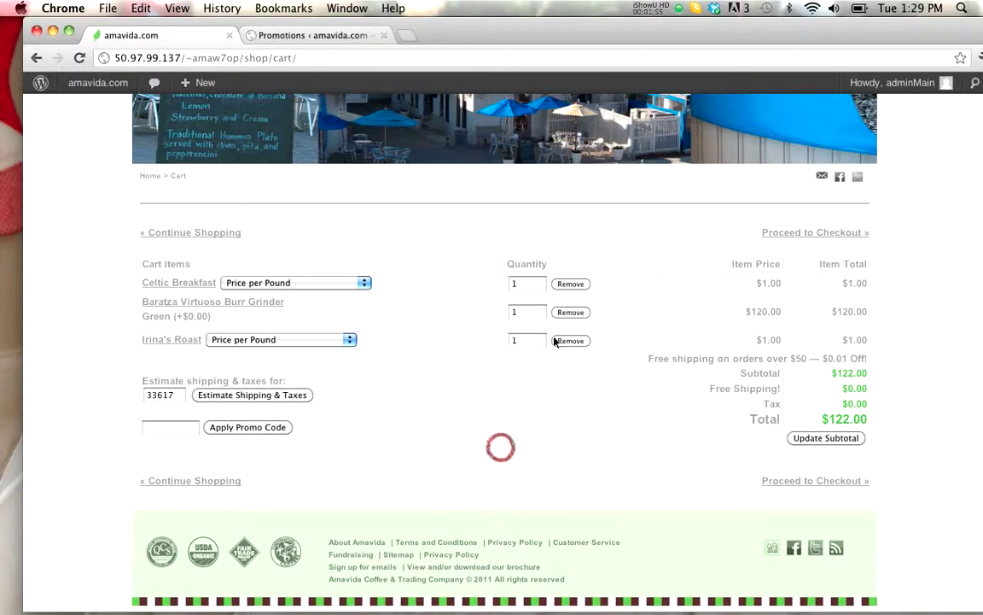
# Remove the Baratza Virtuoso Burr Grinder and Celtic Breakfast from the cart and proceed to checkout
pyautogui.click(570, 313)
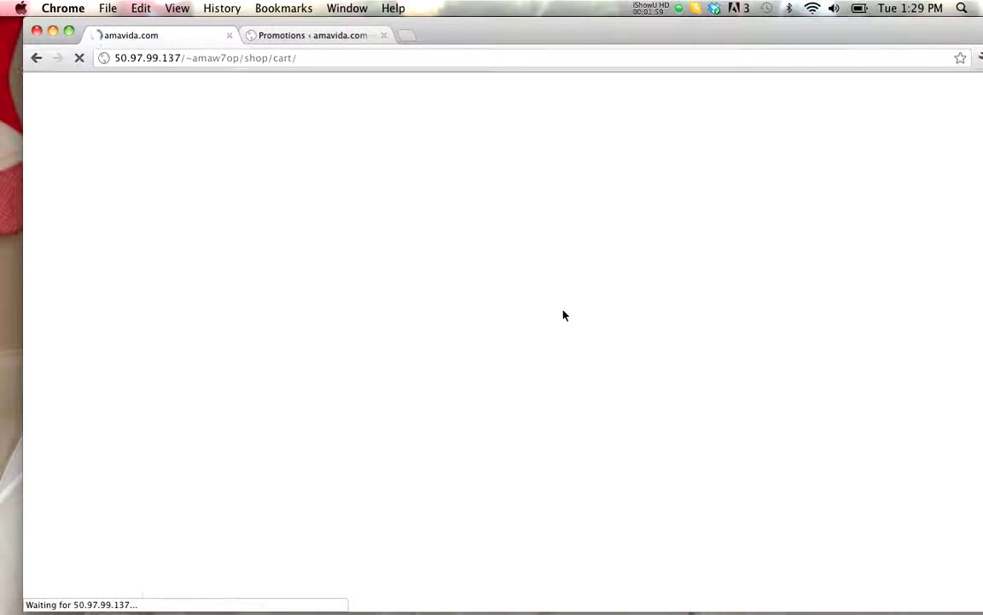
pyautogui.click(587, 498)
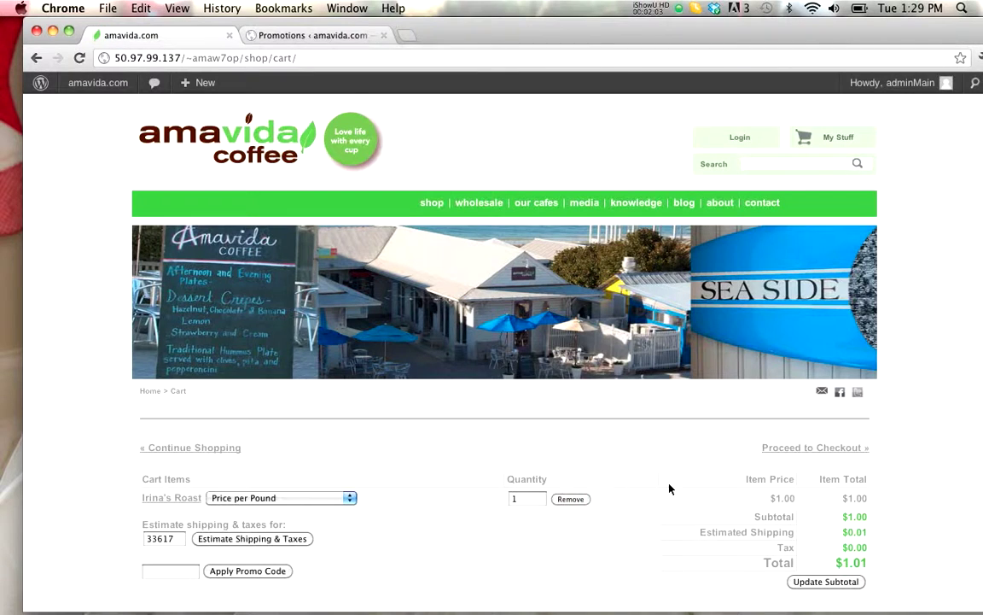
pyautogui.scroll(-4, 670, 489)
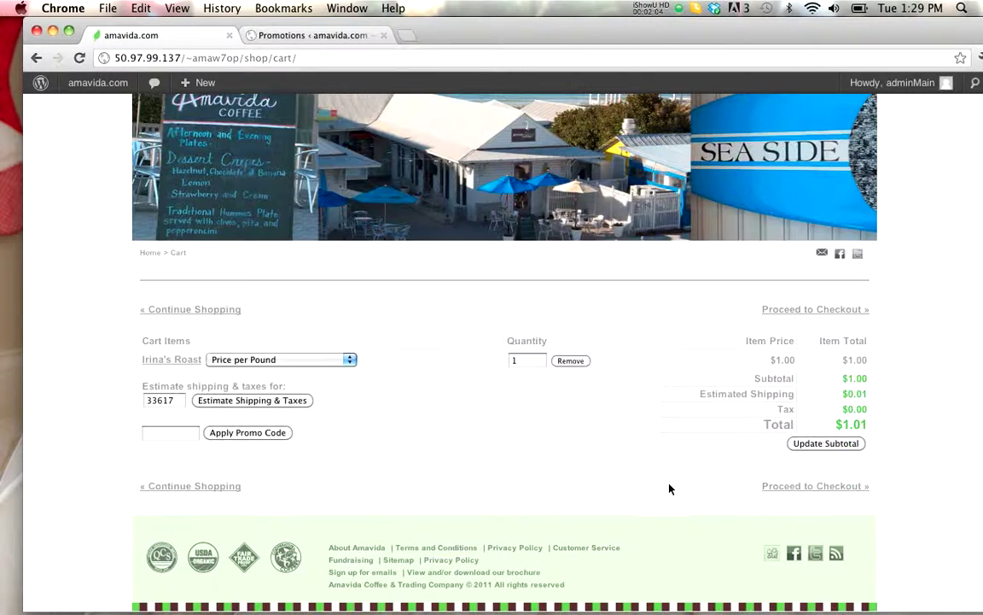
pyautogui.click(834, 485)
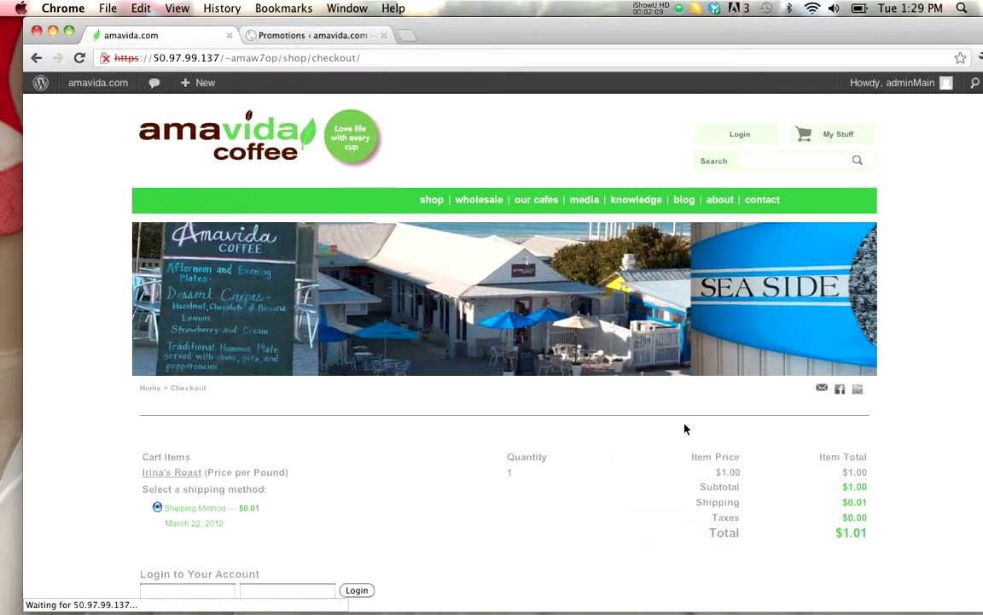
# Go through the checkout form down to the payment method and select PayPal Pro
pyautogui.scroll(-4, 684, 428)
pyautogui.scroll(-2, 683, 429)
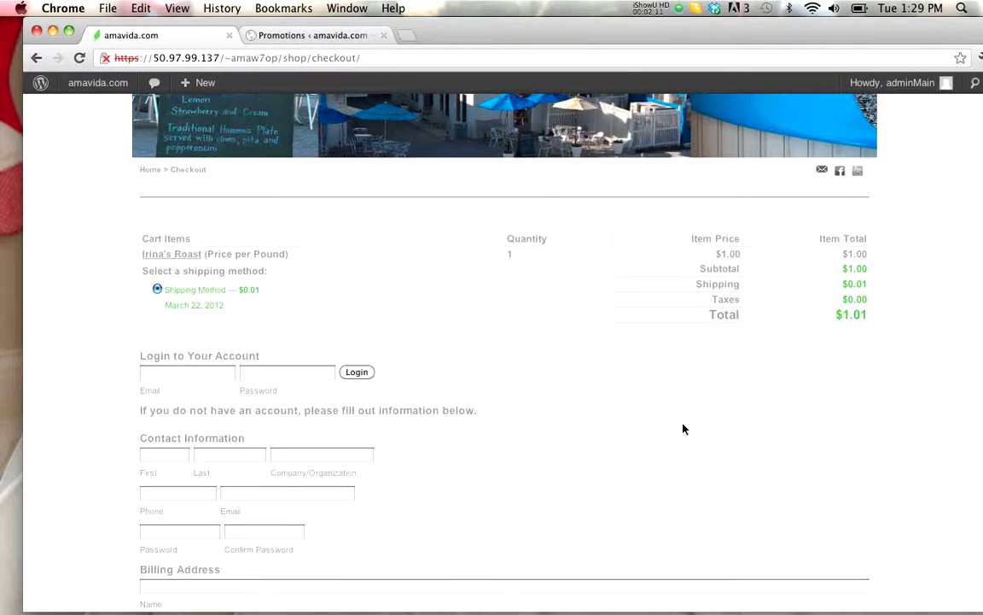
pyautogui.scroll(-4, 683, 428)
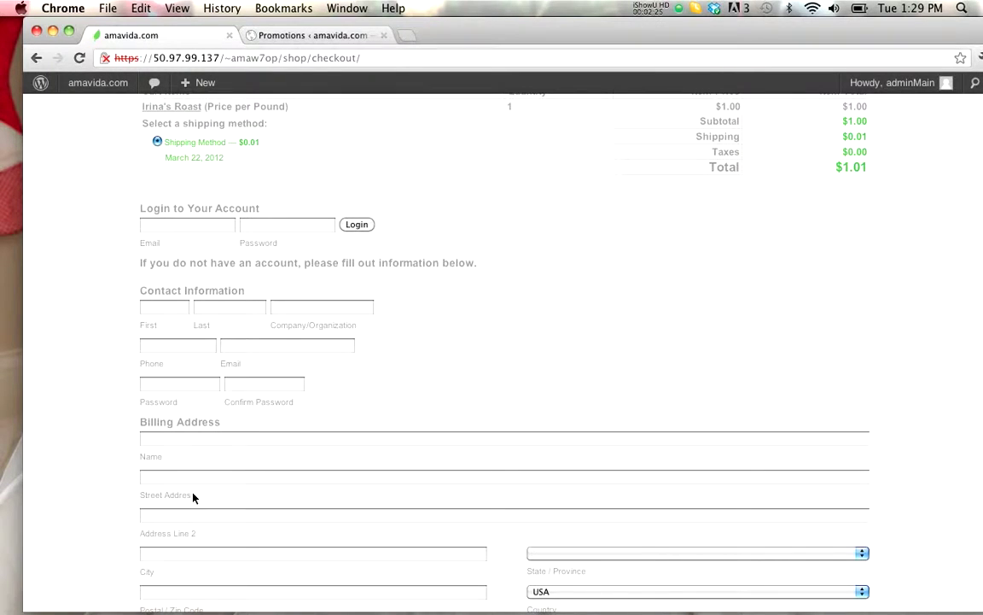
pyautogui.scroll(-5, 193, 497)
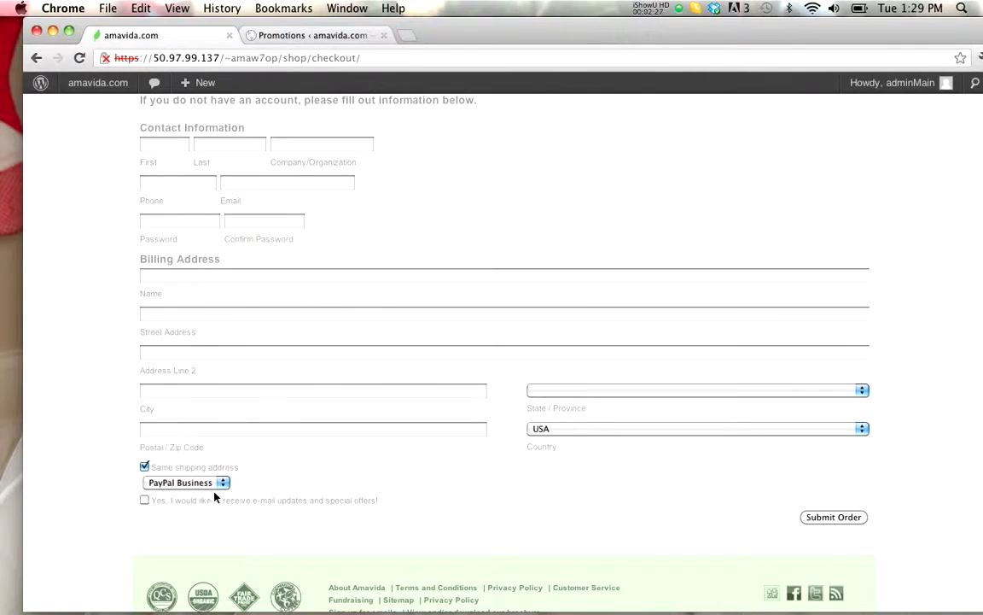
pyautogui.click(221, 484)
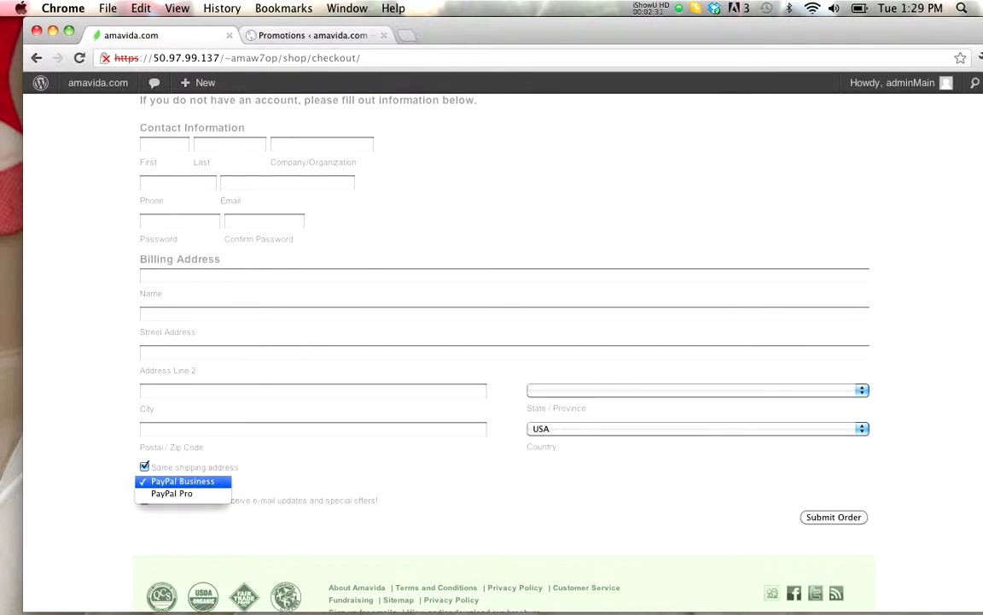
pyautogui.click(189, 495)
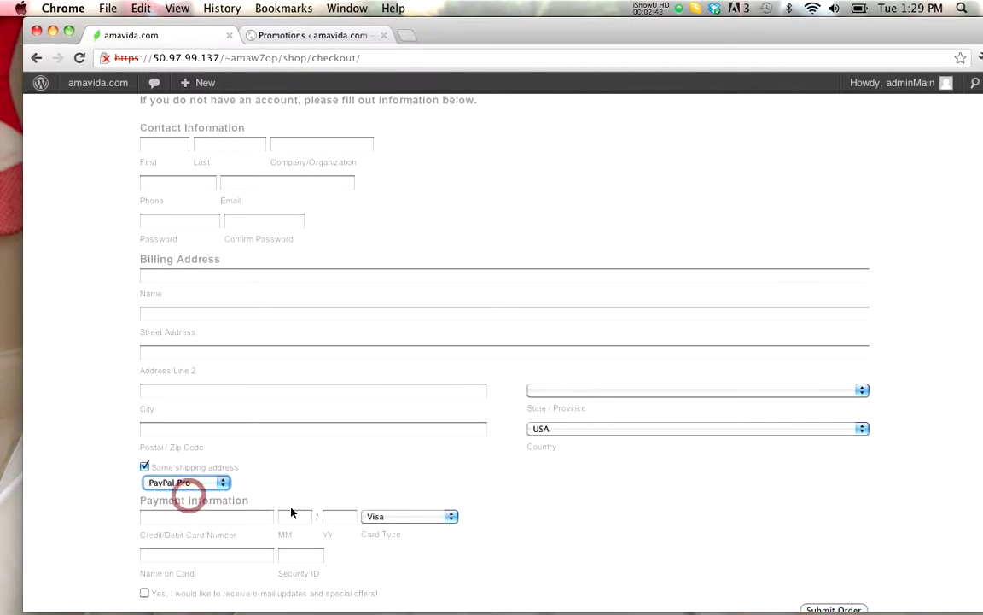
# Examine the card payment fields, the contact and billing fields and the order summary on the checkout page
pyautogui.scroll(-5, 292, 500)
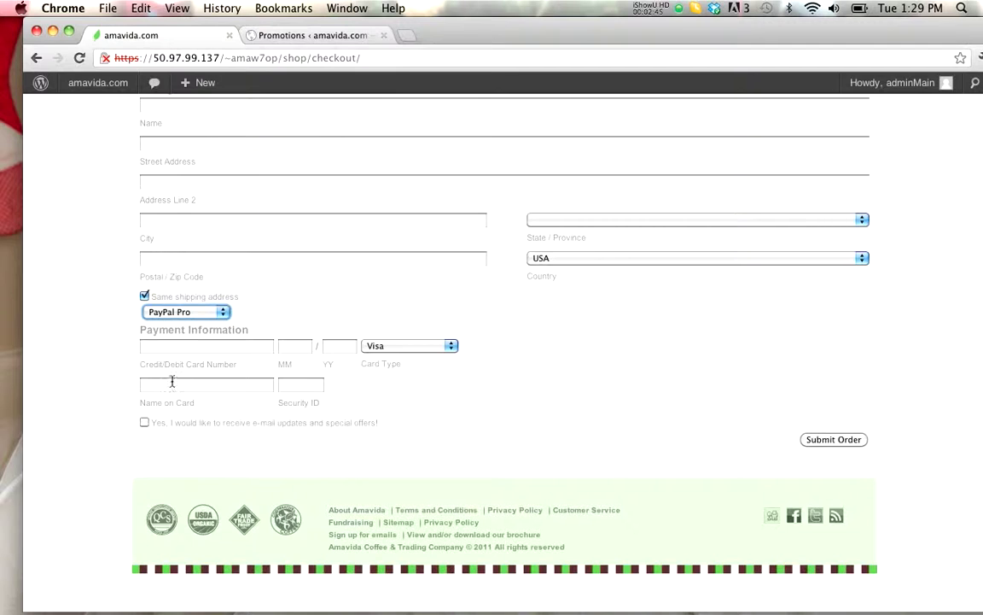
pyautogui.scroll(4, 203, 422)
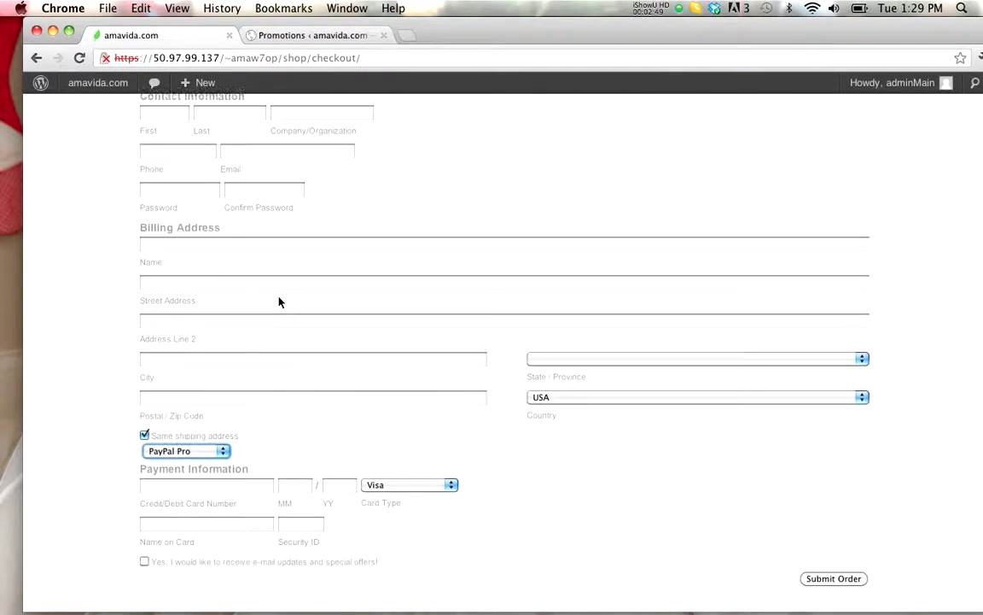
pyautogui.scroll(3, 336, 345)
pyautogui.scroll(-6, 692, 553)
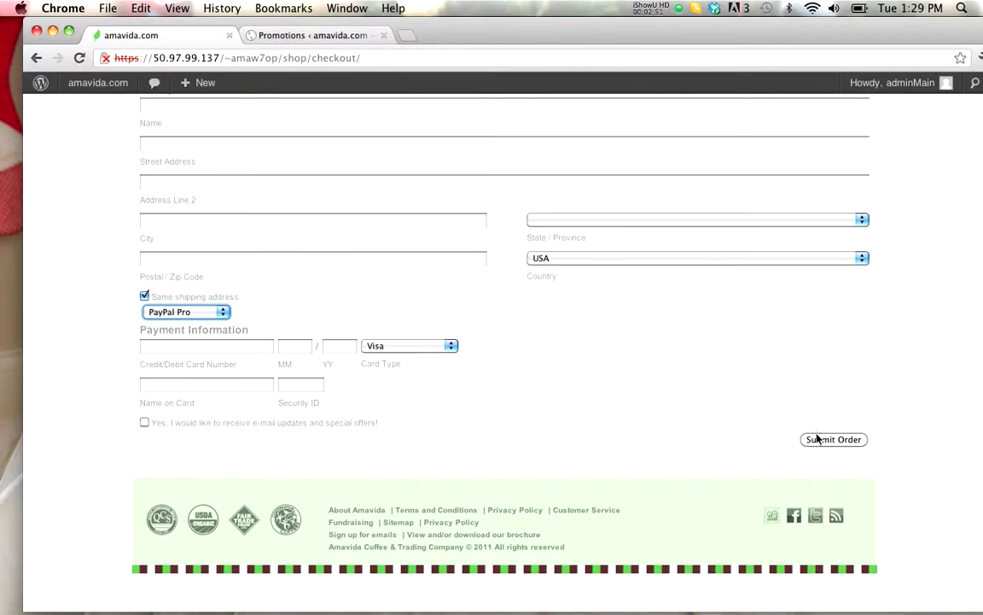
pyautogui.scroll(9, 608, 320)
pyautogui.scroll(2, 608, 325)
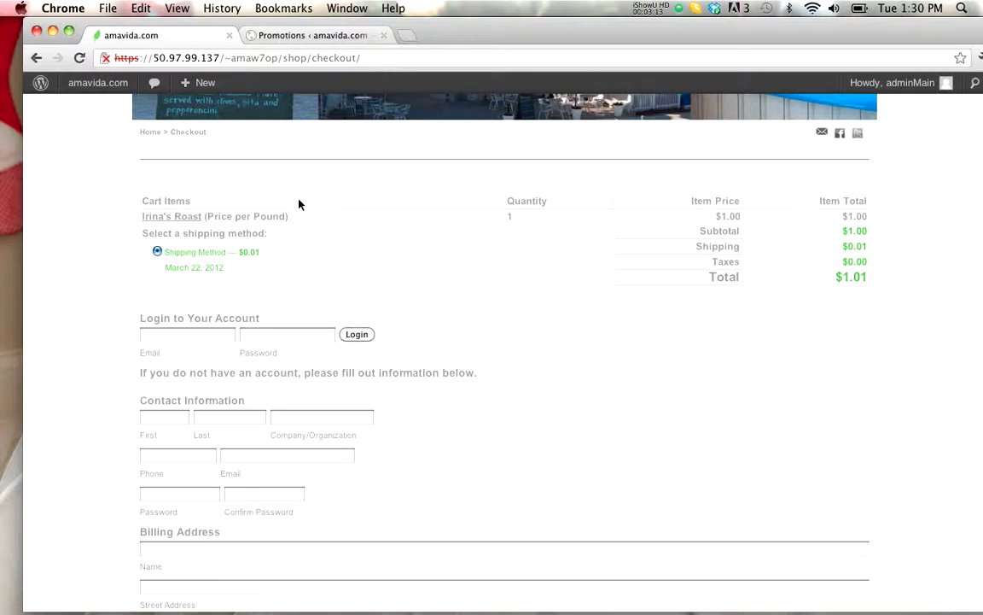
# In the site's WordPress admin, open the pending Shopp order and examine its addresses, customer details, payment and order history
pyautogui.click(275, 38)
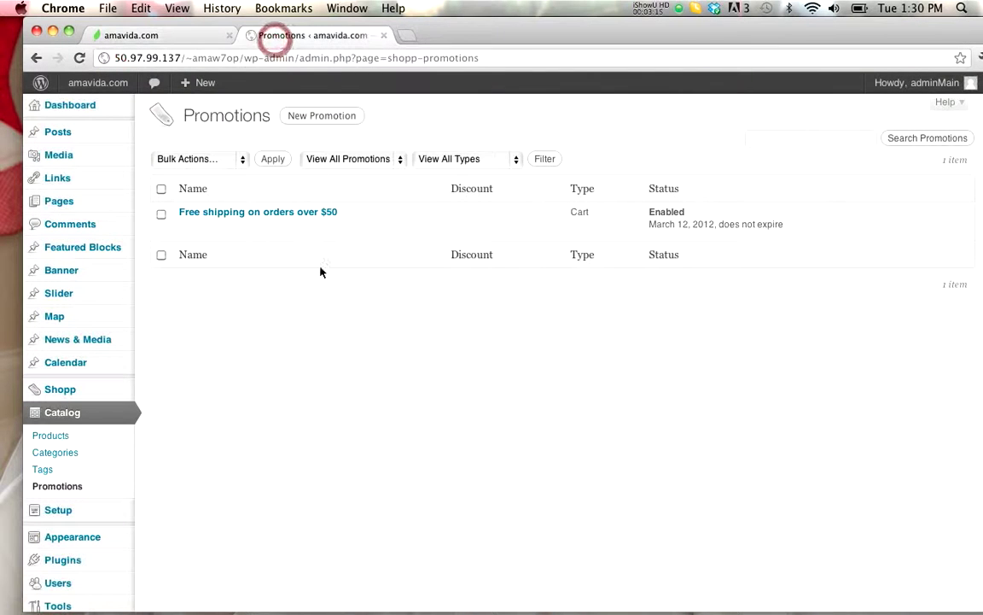
pyautogui.click(88, 389)
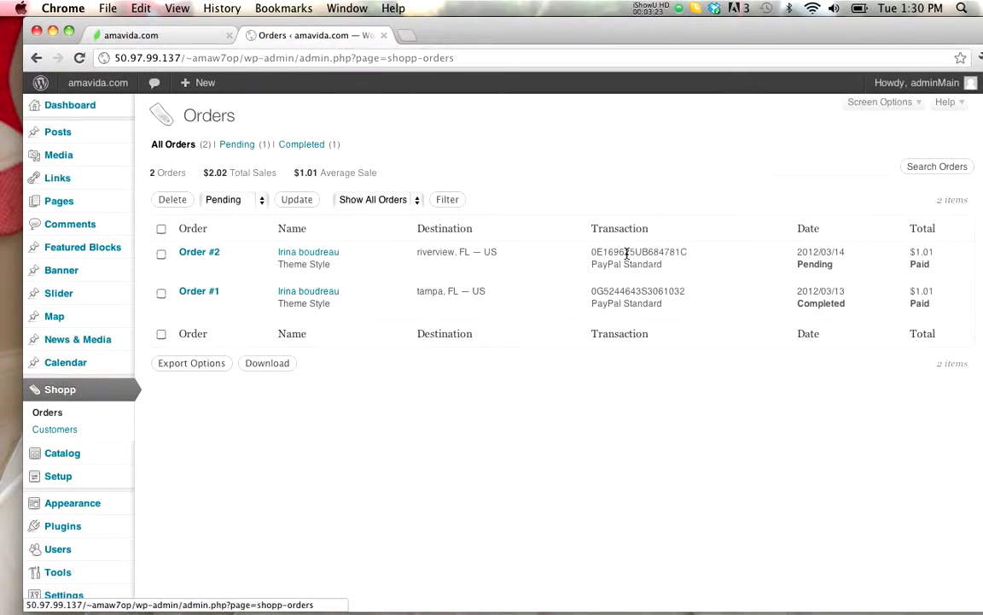
pyautogui.click(193, 250)
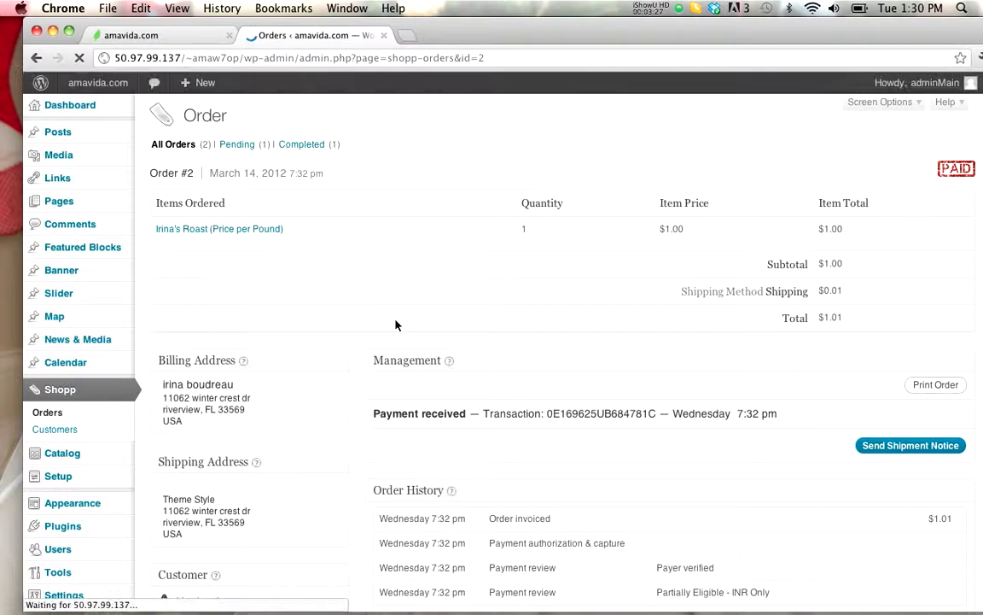
pyautogui.scroll(-2, 395, 325)
pyautogui.scroll(-3, 396, 325)
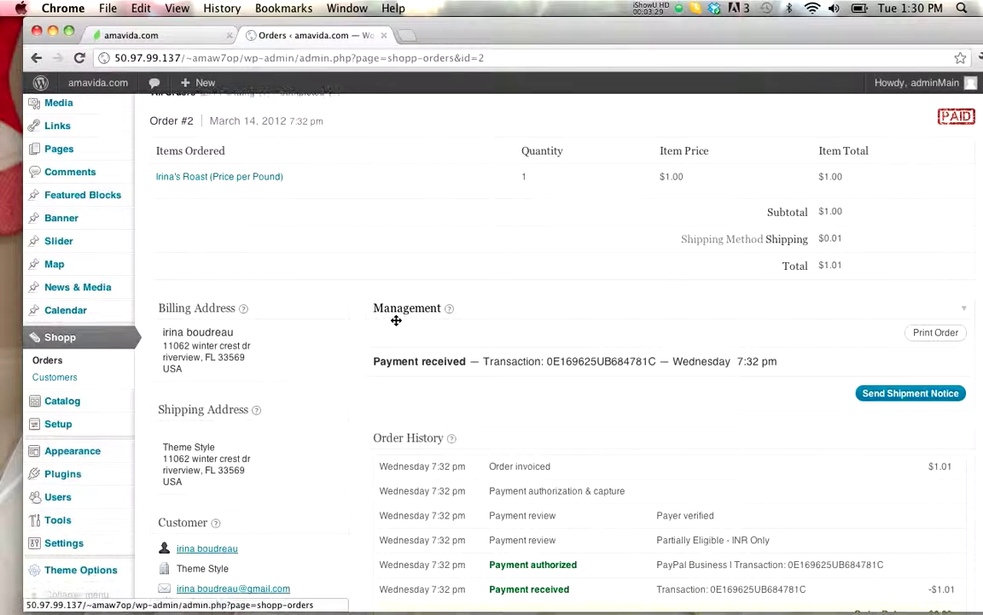
pyautogui.scroll(-2, 396, 321)
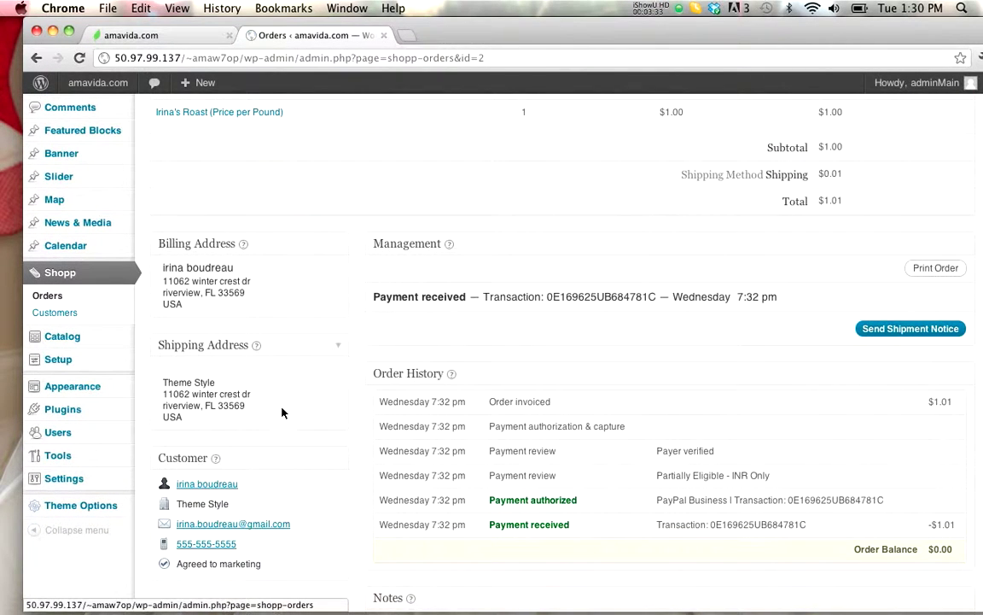
pyautogui.scroll(-5, 282, 410)
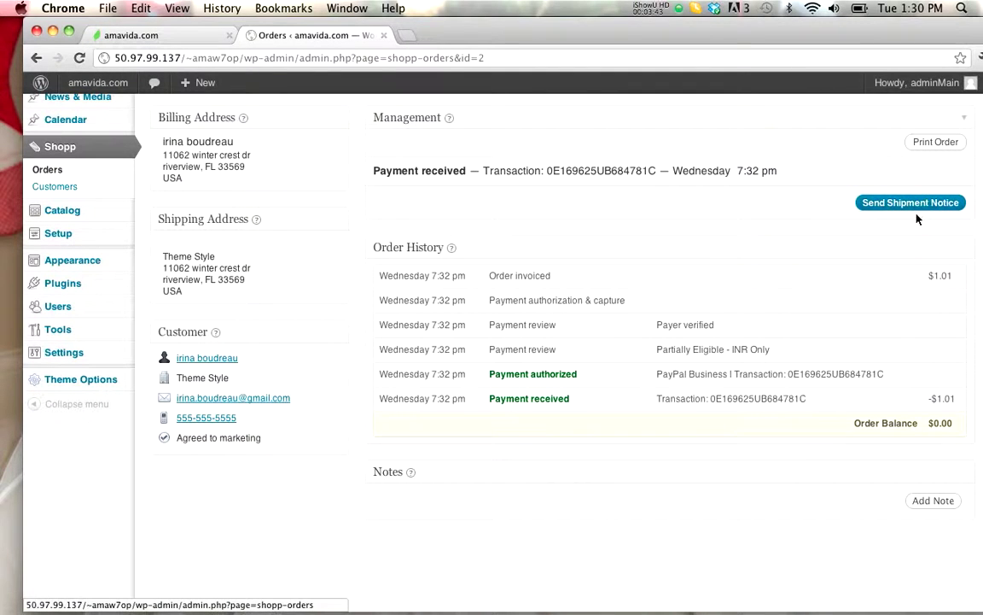
# Look over the rest of the order page, and switch to the store's checkout page to view its account login area and cart summary
pyautogui.scroll(-2, 929, 266)
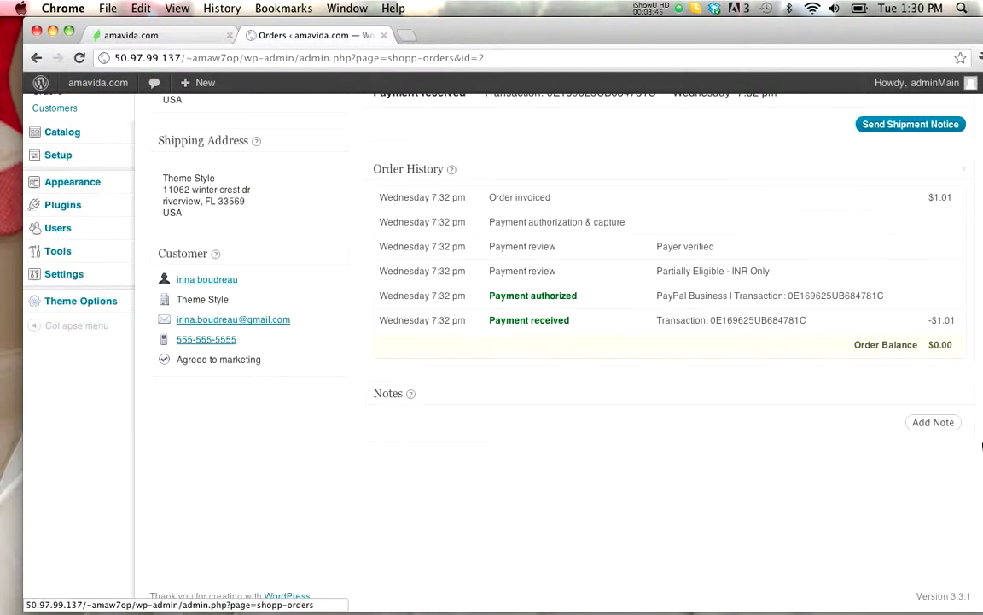
pyautogui.scroll(8, 820, 406)
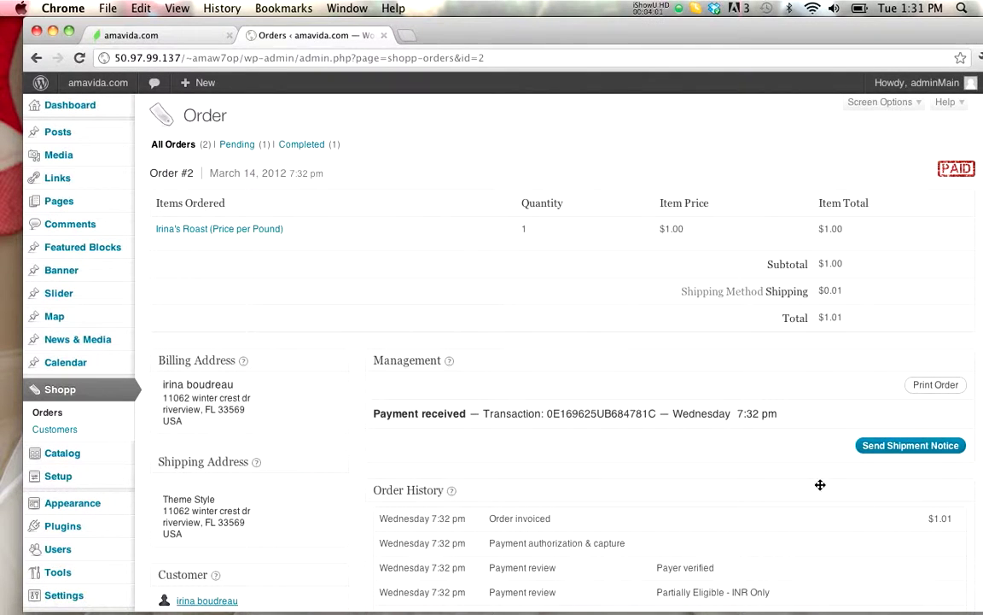
pyautogui.click(181, 35)
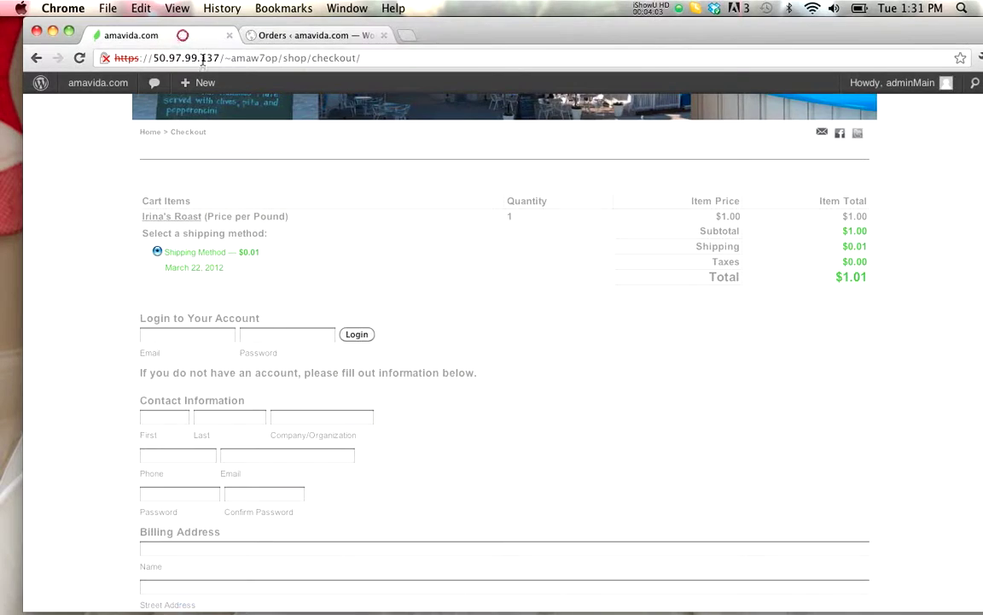
pyautogui.scroll(5, 660, 391)
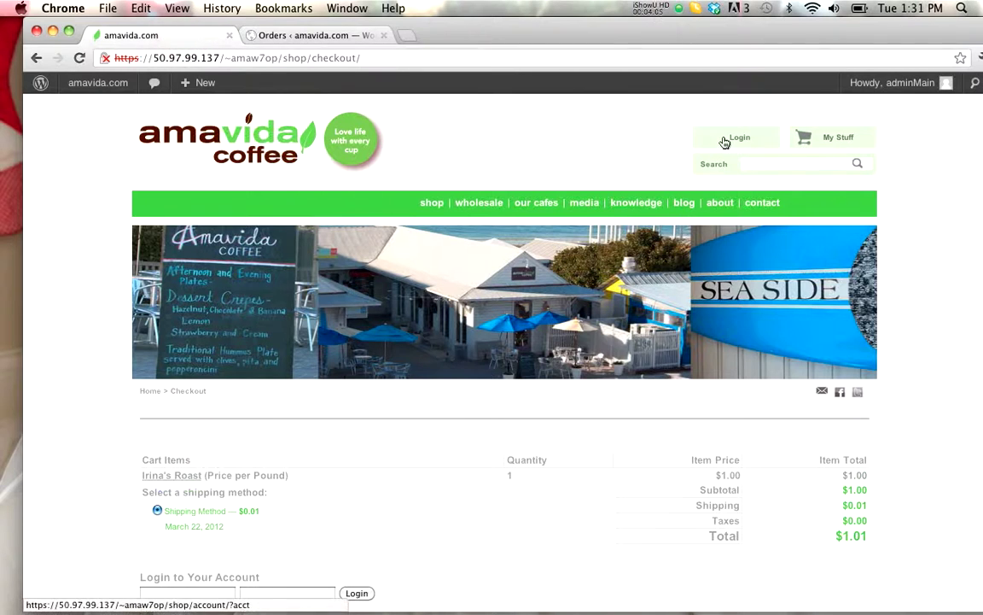
pyautogui.scroll(-3, 386, 396)
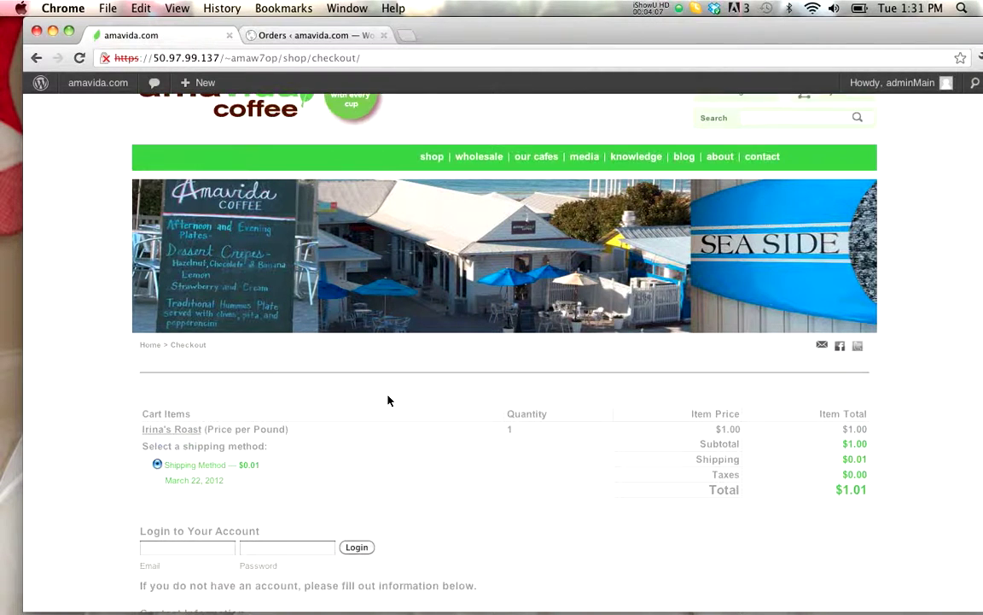
# Back on the Shopp order page, send the customer a shipping notice with US Postal Service as carrier and no tracking number
pyautogui.click(299, 35)
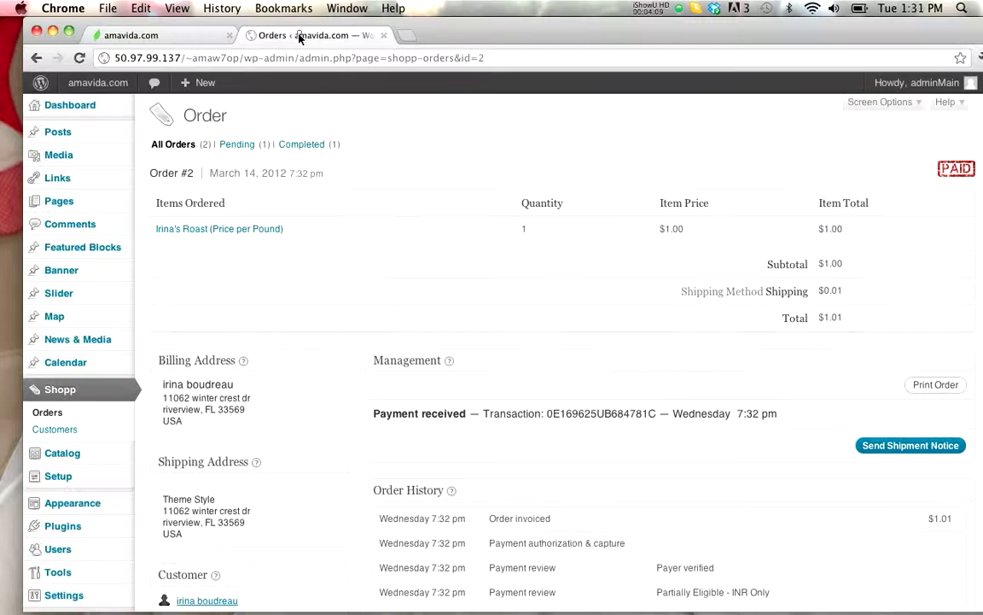
pyautogui.click(906, 445)
pyautogui.scroll(-2, 794, 429)
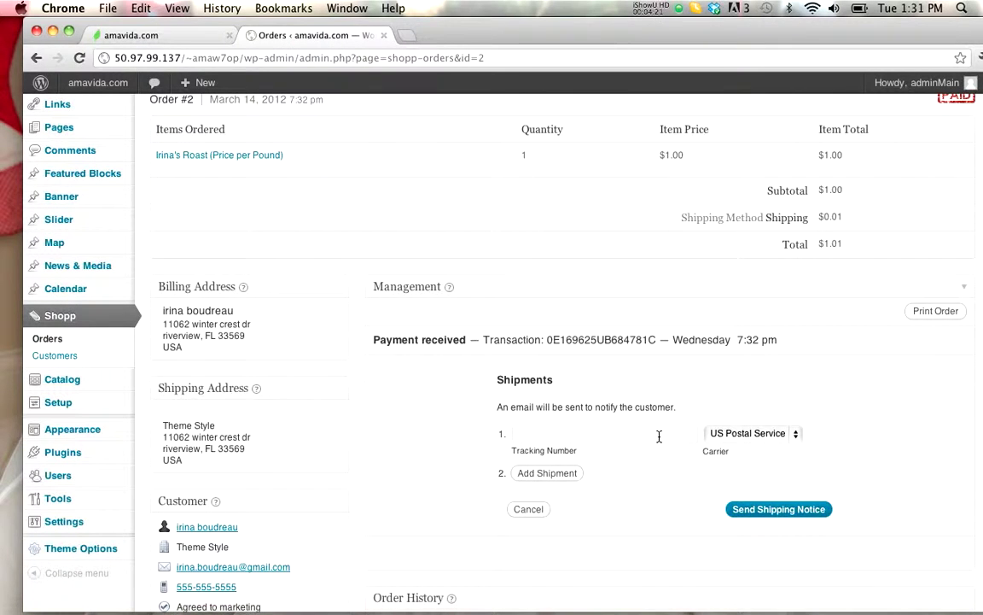
pyautogui.click(753, 440)
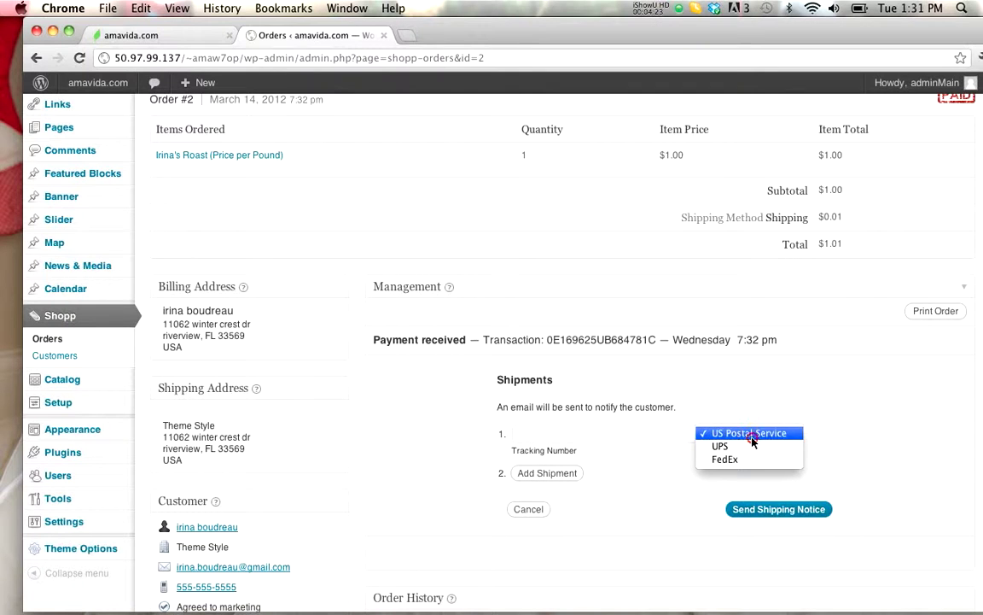
pyautogui.click(634, 440)
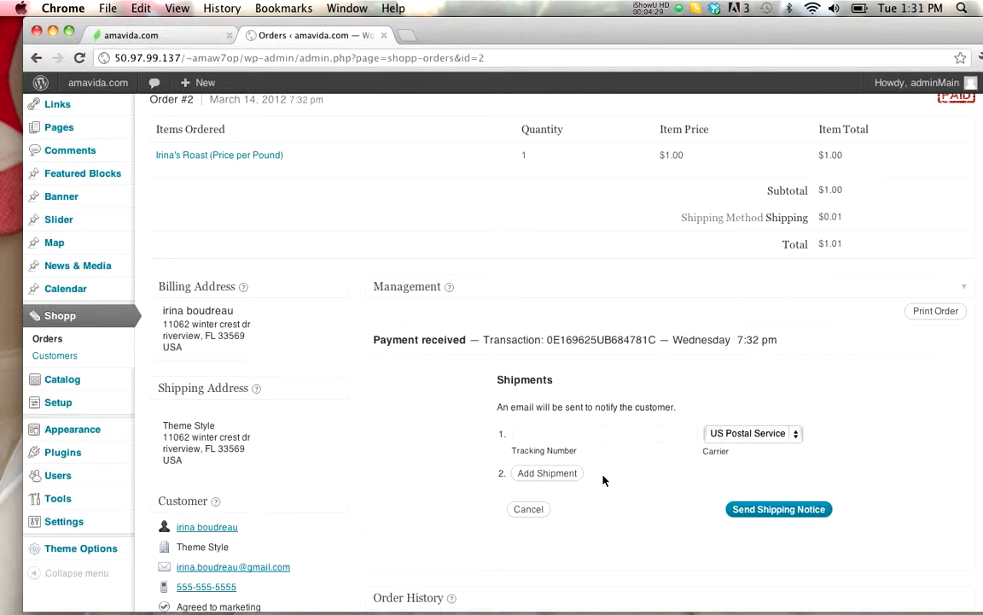
pyautogui.click(746, 510)
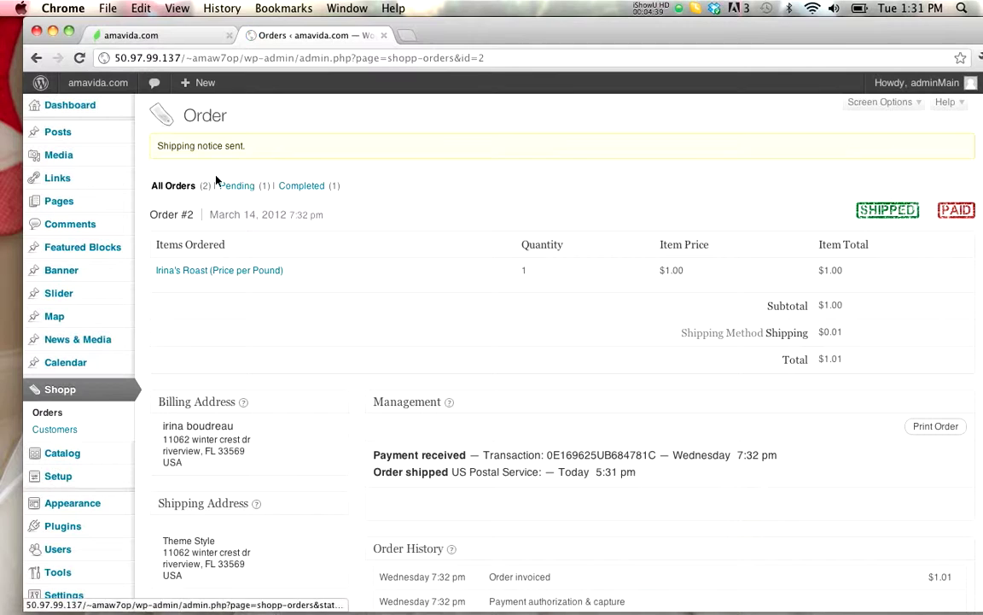
# List the pending orders and change the status of the shipped order to Completed
pyautogui.click(242, 187)
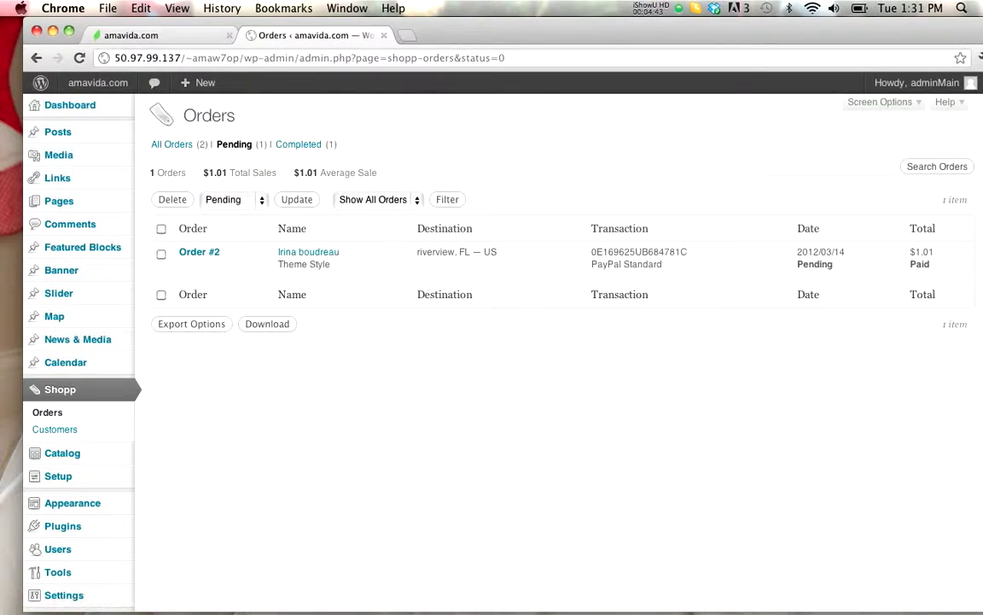
pyautogui.click(161, 255)
pyautogui.click(227, 201)
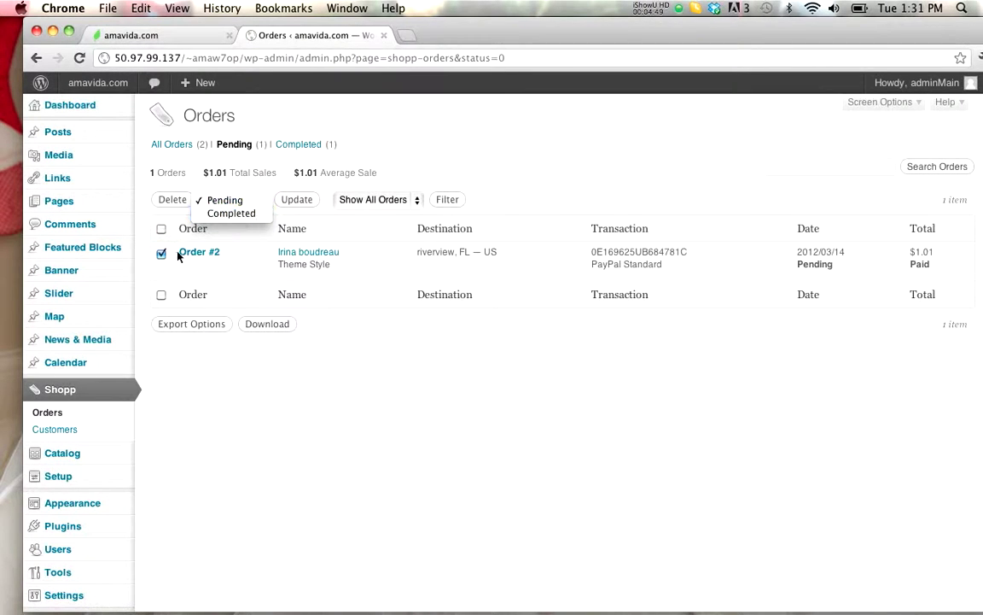
pyautogui.click(221, 213)
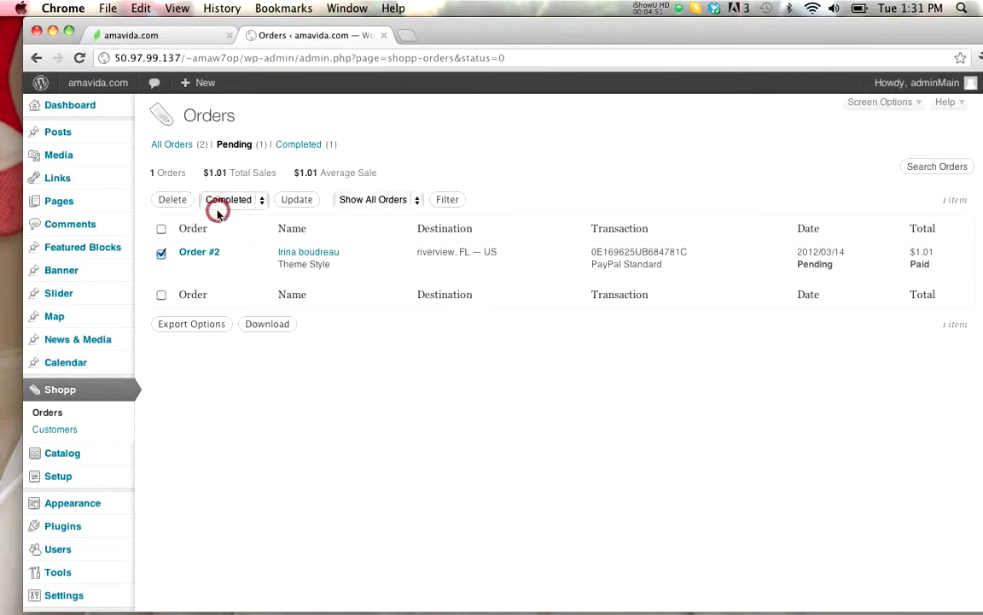
pyautogui.click(296, 199)
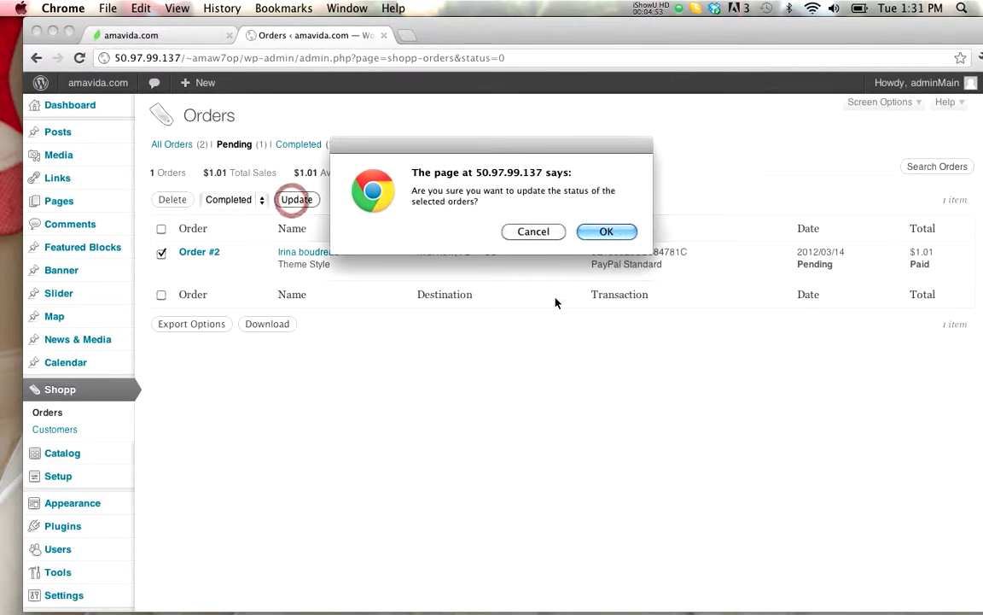
pyautogui.click(606, 232)
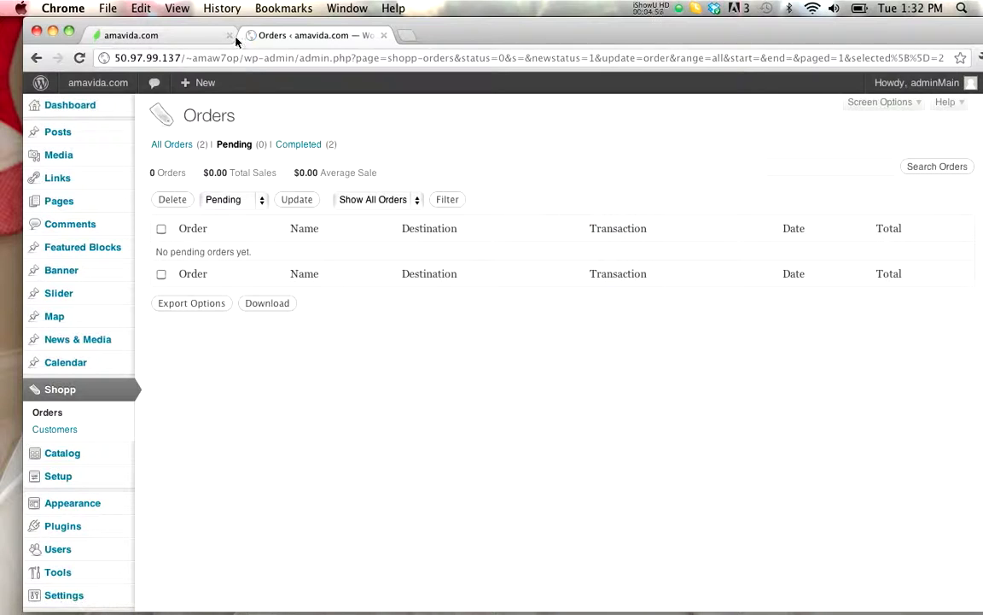
# Show the completed orders and select both of them
pyautogui.click(307, 146)
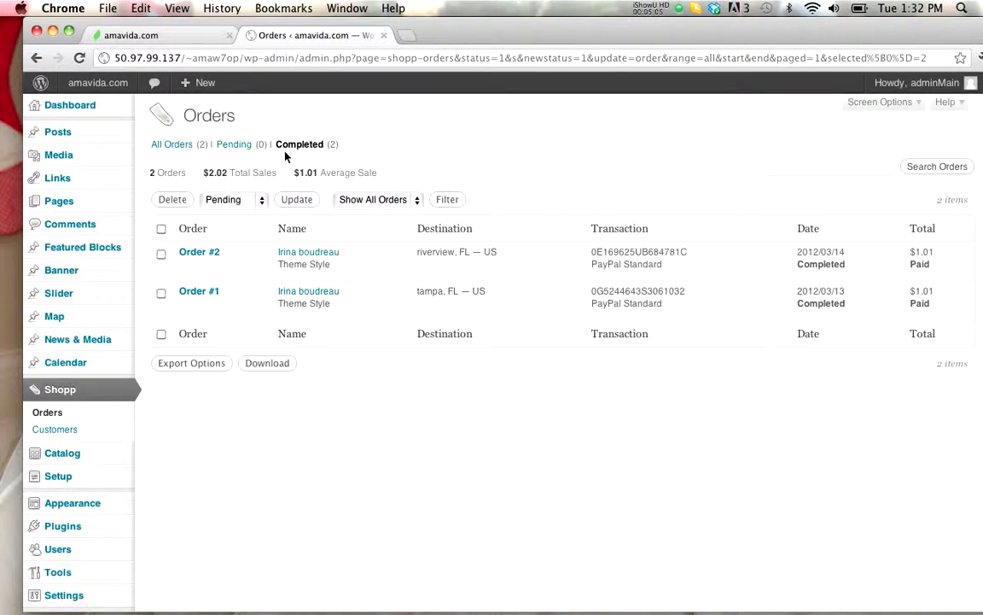
pyautogui.click(162, 254)
pyautogui.click(161, 293)
# Open the first customer's record in the Shopp customer list and examine the profile, billing and shipping addresses
pyautogui.click(73, 432)
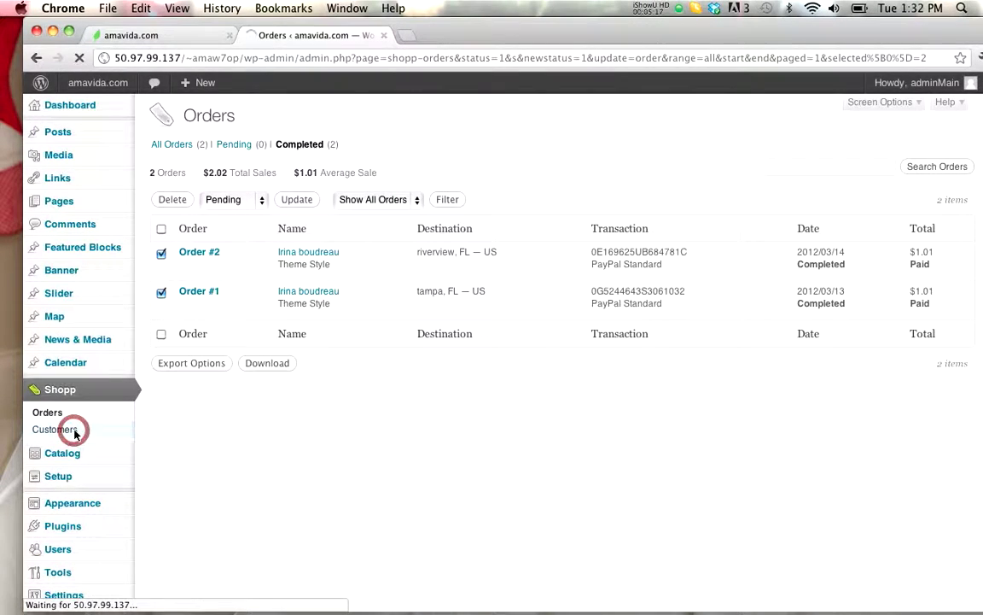
pyautogui.click(229, 225)
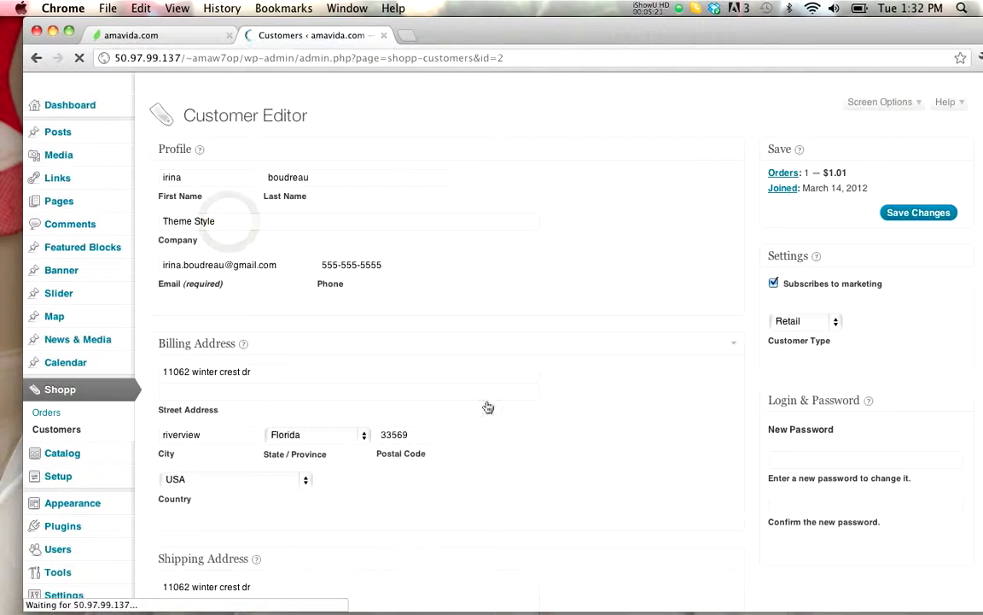
pyautogui.scroll(-1, 548, 278)
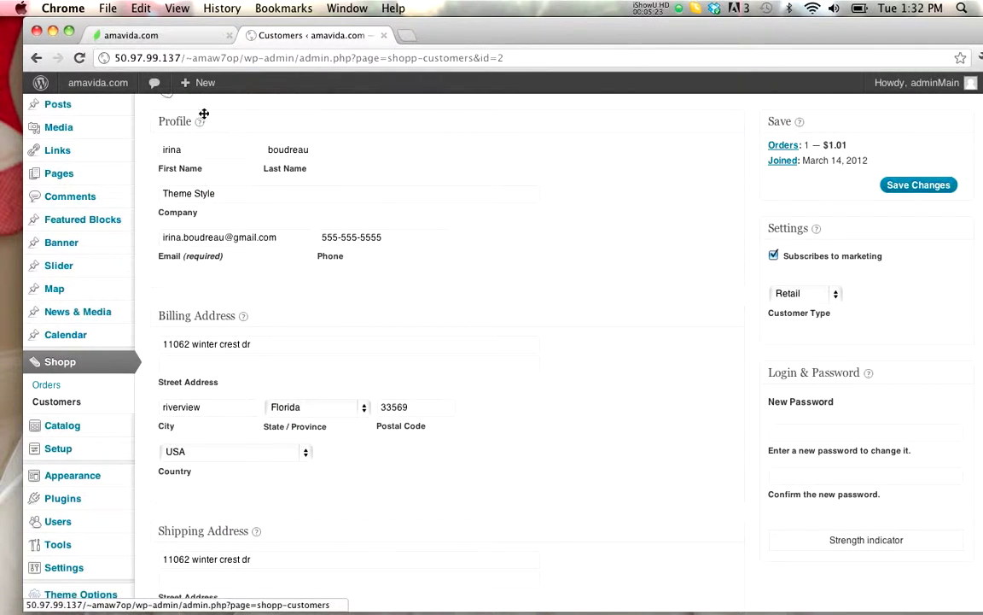
pyautogui.scroll(-5, 459, 427)
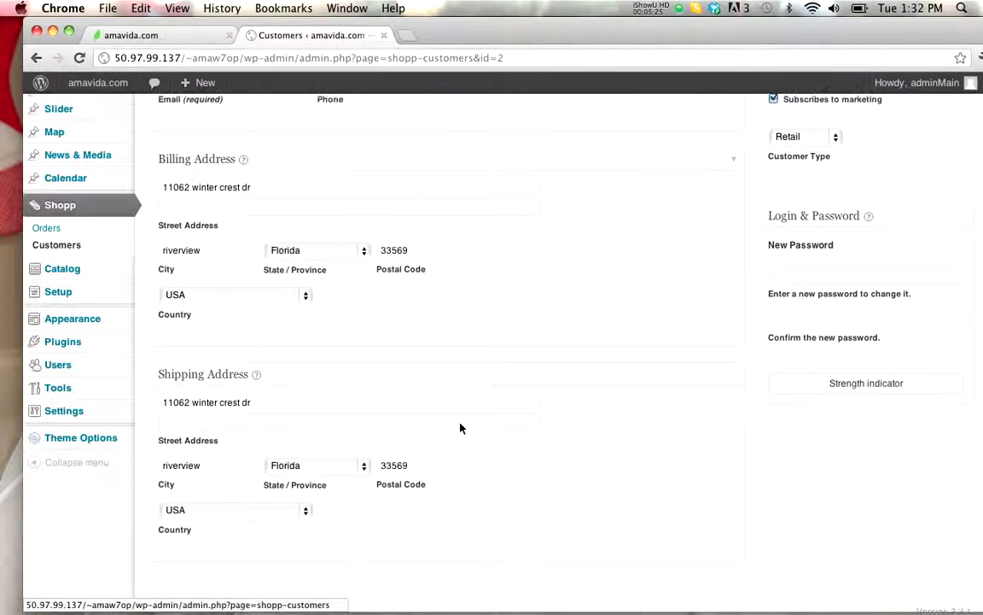
pyautogui.scroll(3, 459, 427)
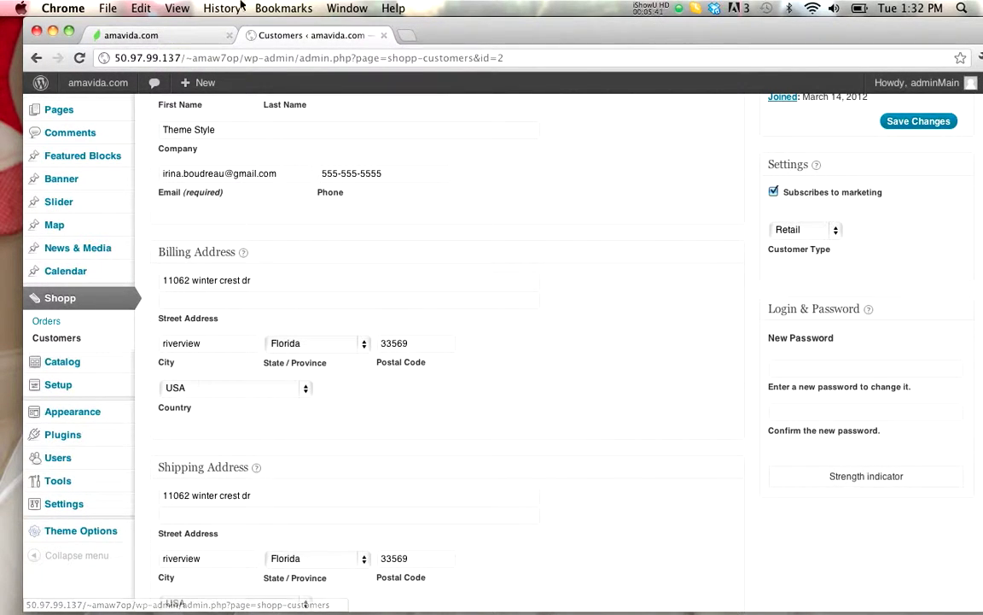
# Compare the checkout form's fields and e-mail updates option with the customer record's profile and marketing subscription setting
pyautogui.click(171, 29)
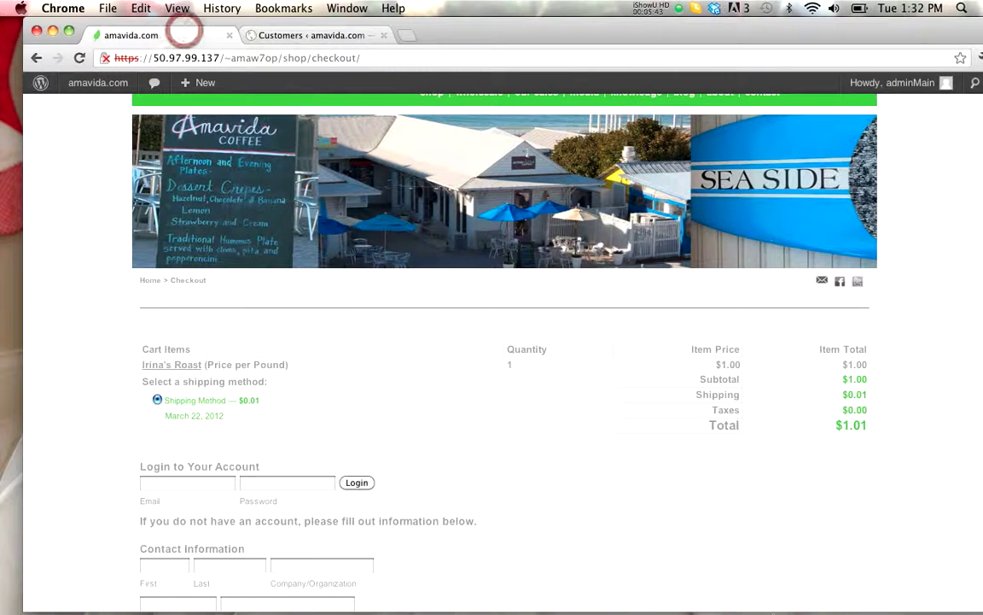
pyautogui.scroll(-10, 450, 377)
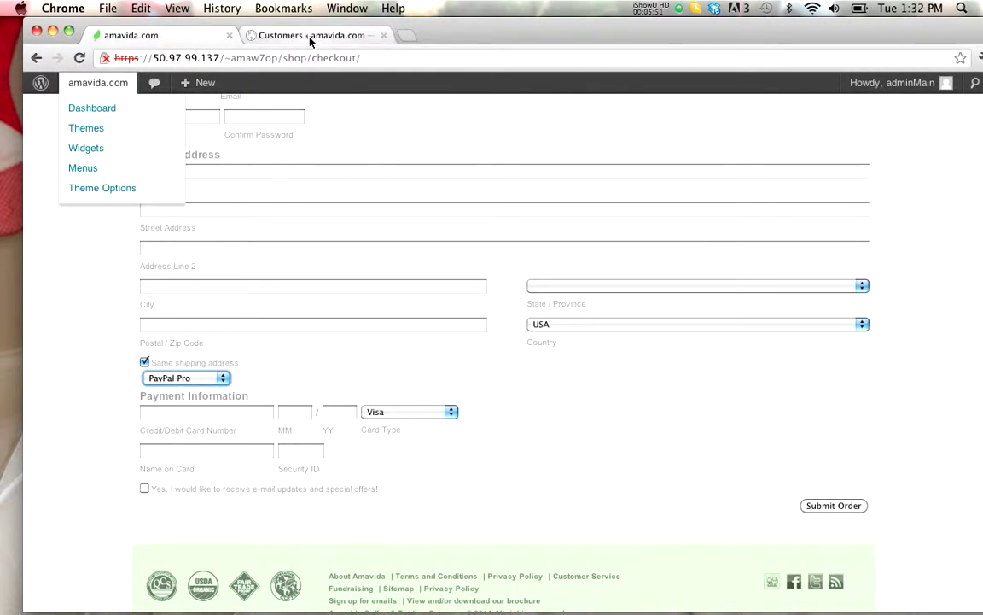
pyautogui.click(278, 34)
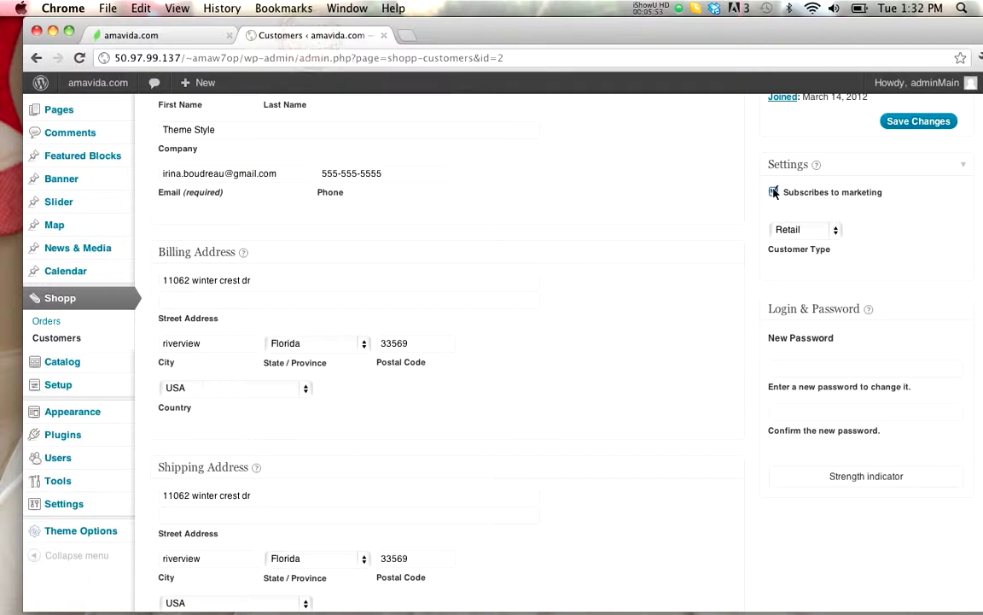
pyautogui.scroll(2, 822, 237)
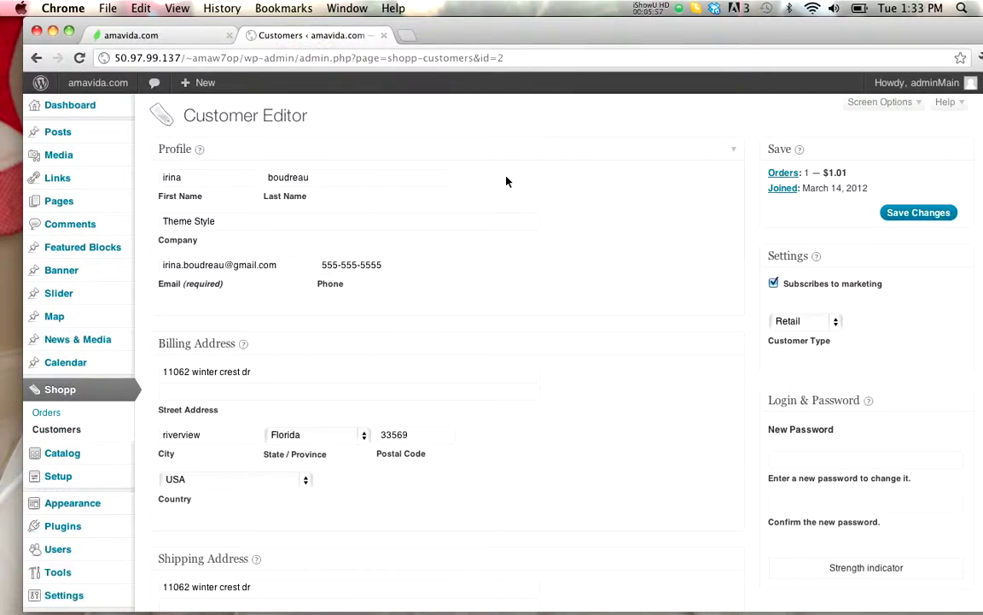
pyautogui.scroll(-2, 124, 387)
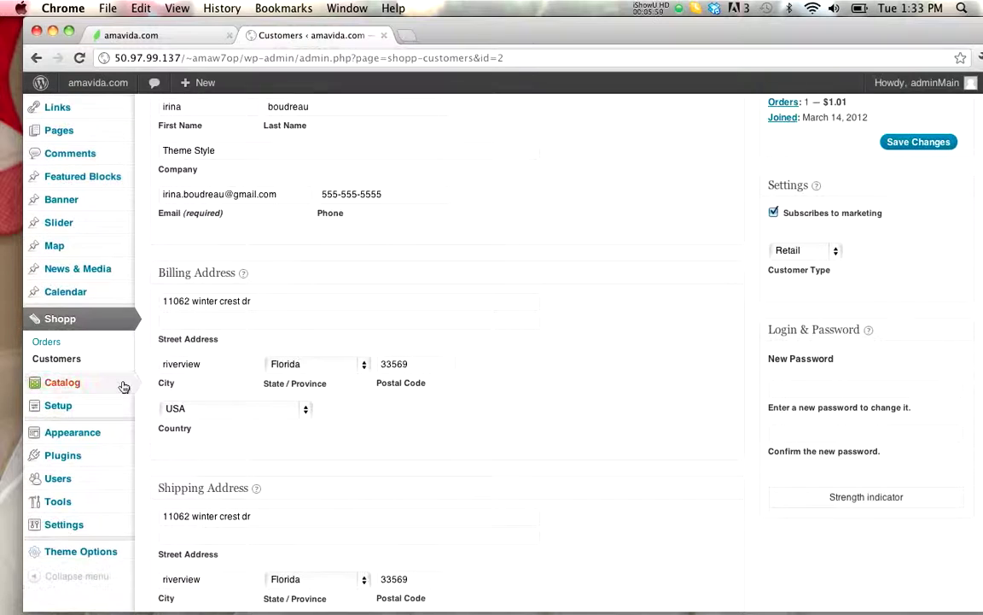
# Start a new product in the Shopp catalog and place the cursor in its name field
pyautogui.click(101, 385)
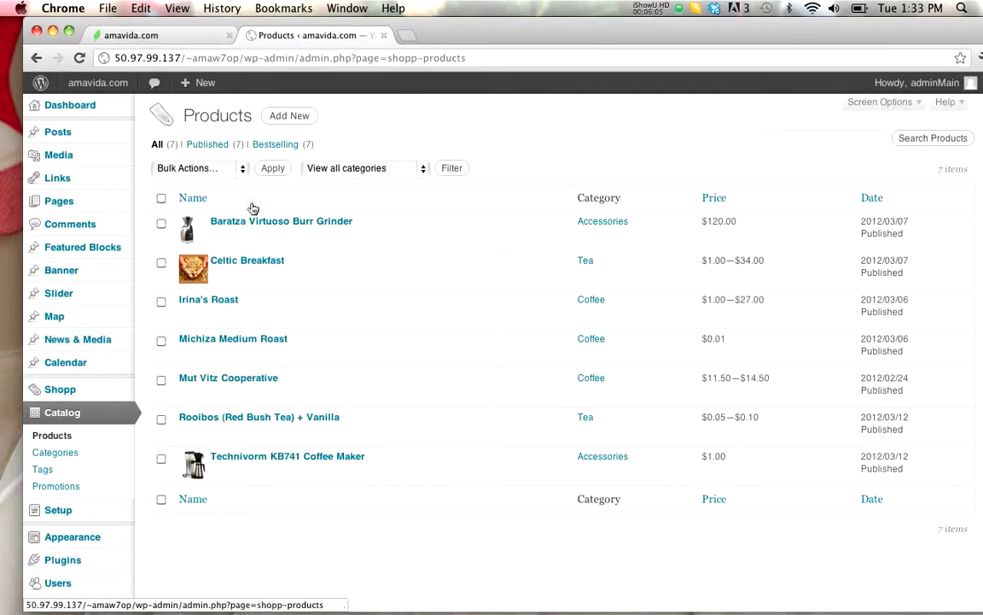
pyautogui.click(301, 116)
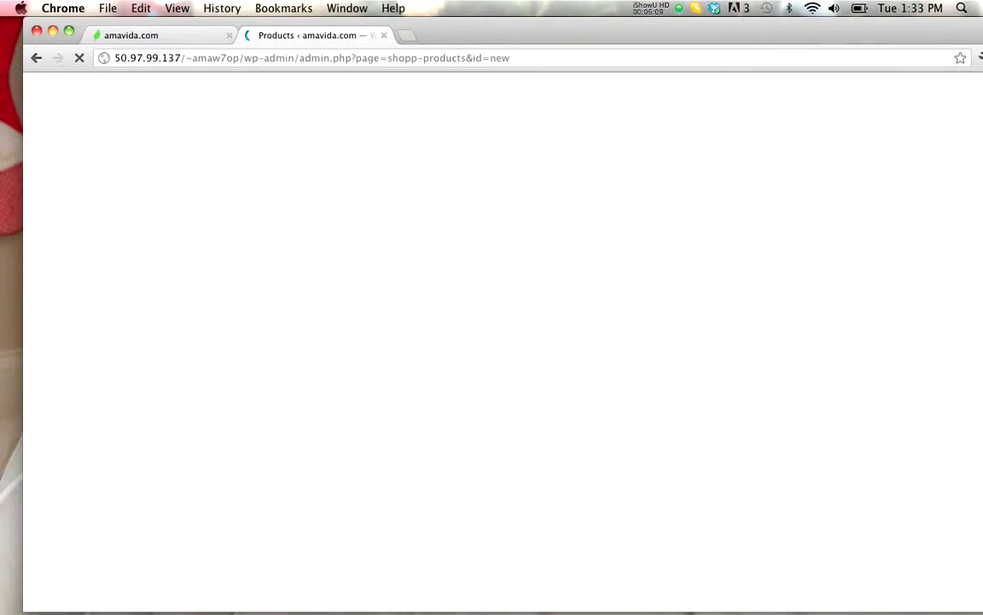
pyautogui.click(294, 144)
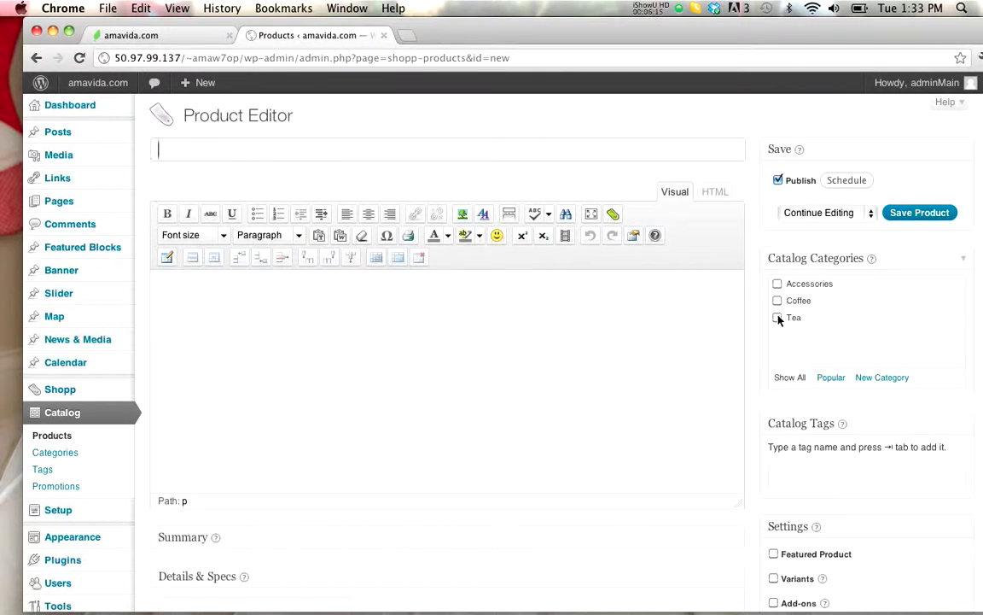
# Look over the product editor's sections and assign the new product to the Coffee category
pyautogui.scroll(-5, 760, 307)
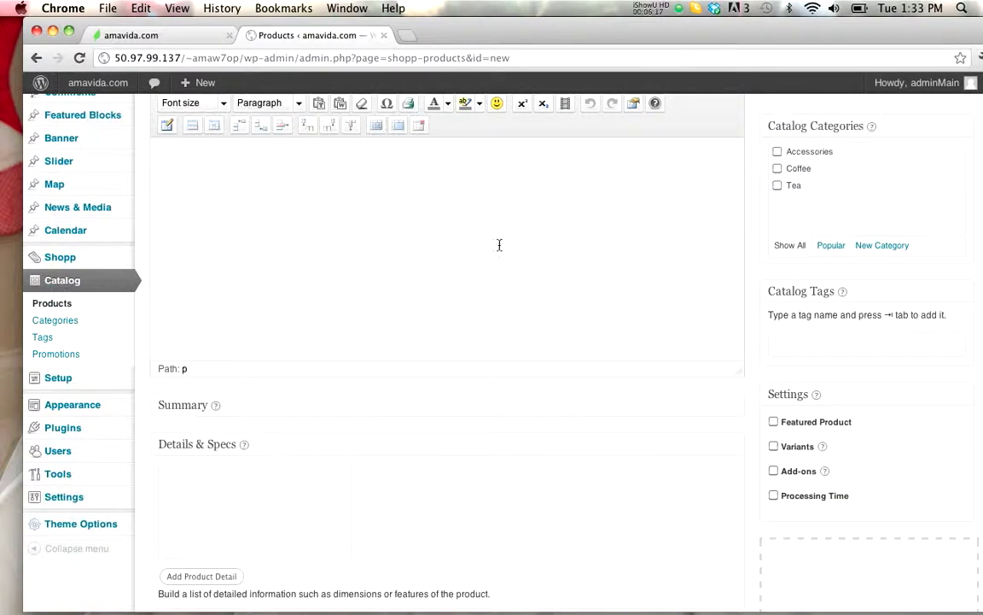
pyautogui.scroll(-2, 286, 429)
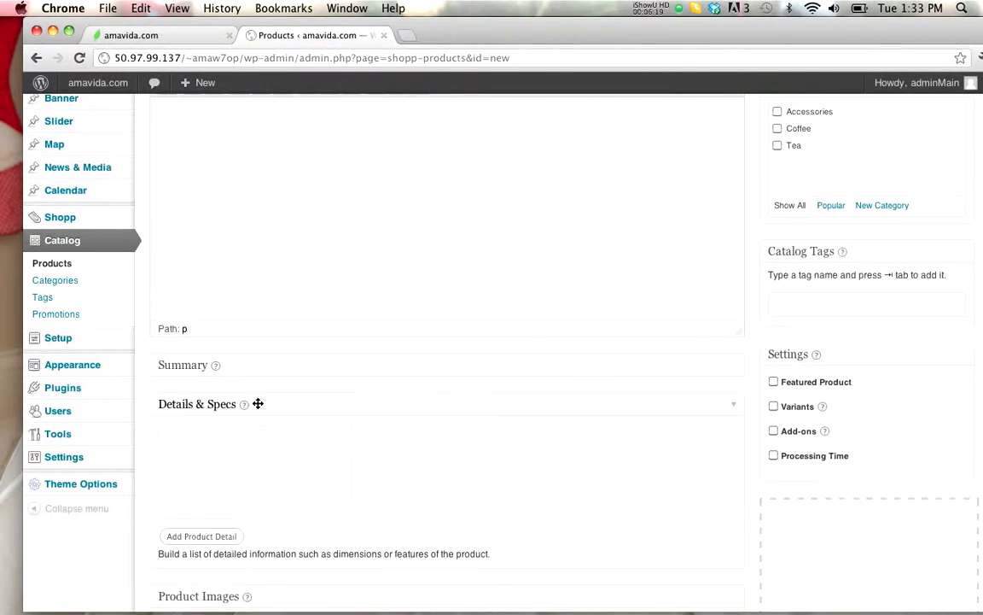
pyautogui.scroll(3, 478, 427)
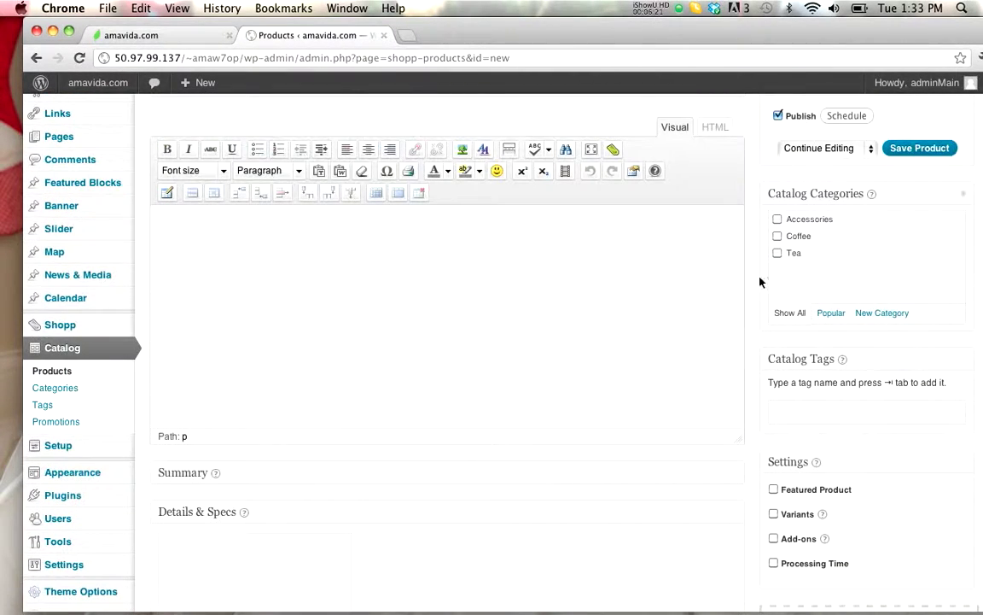
pyautogui.click(776, 237)
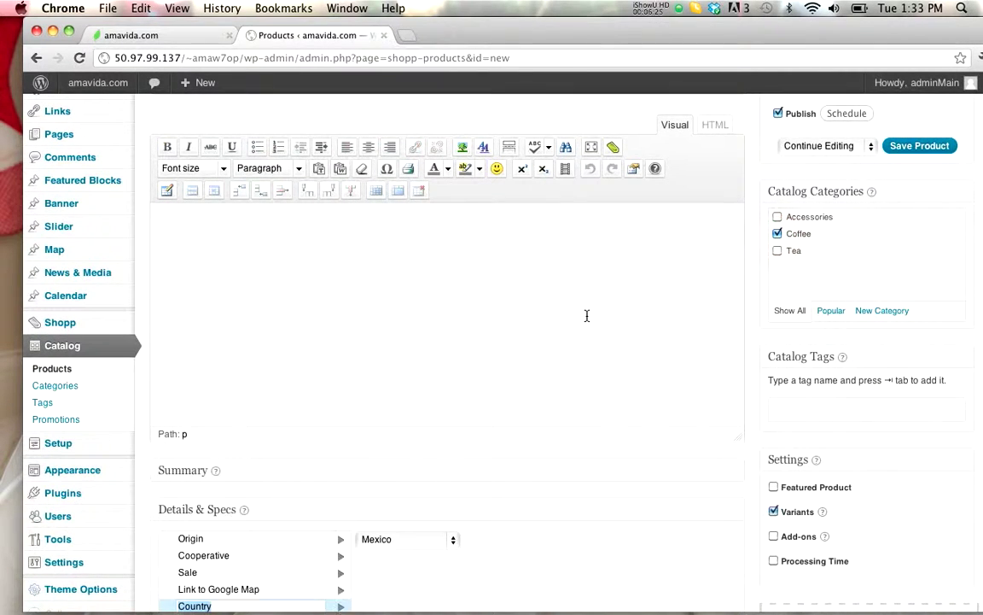
# Inspect the Origin, Cooperative and Sale entries in the new product's Details & Specs section
pyautogui.scroll(-5, 585, 313)
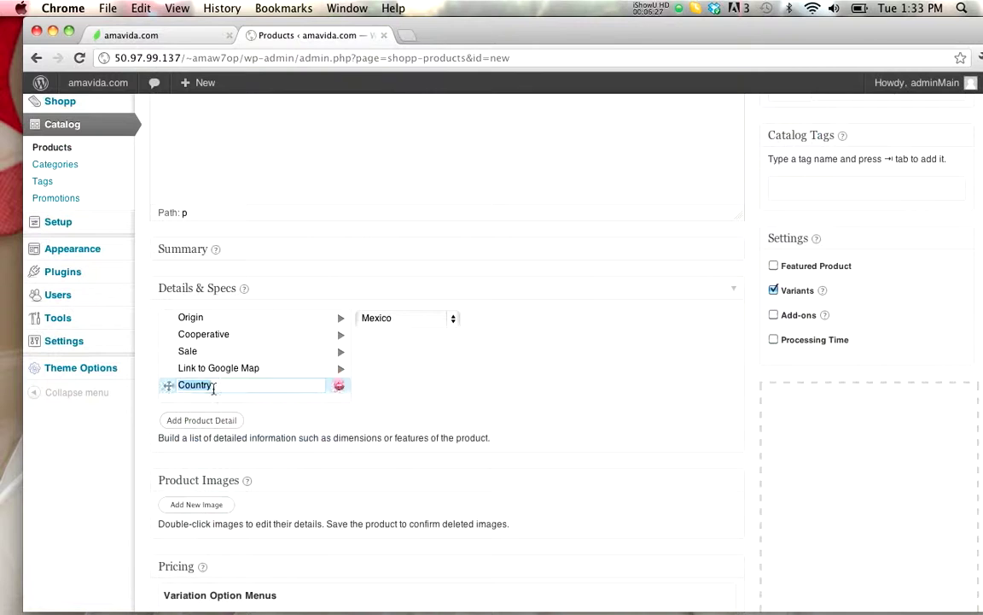
pyautogui.click(235, 317)
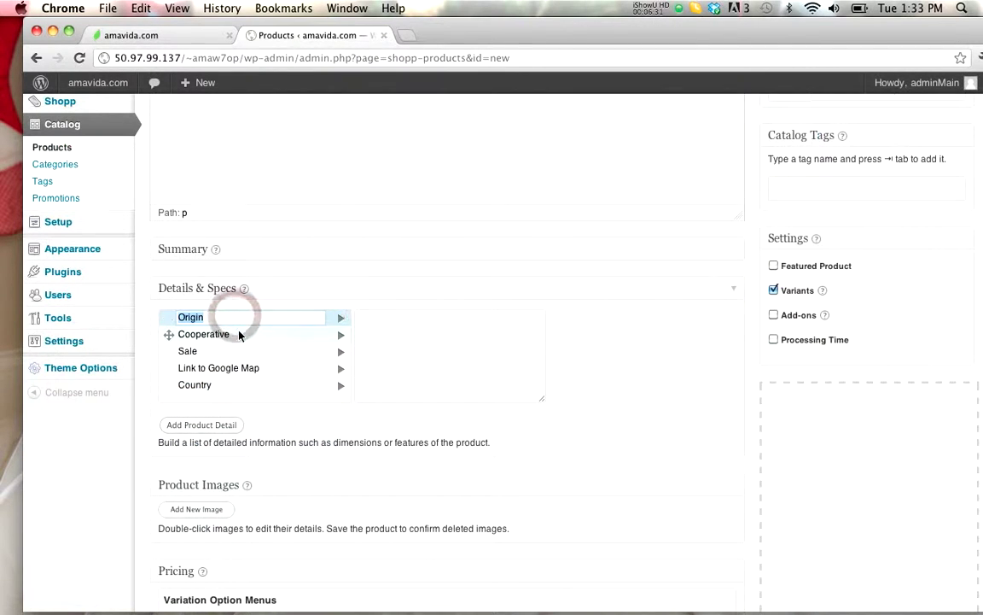
pyautogui.click(240, 334)
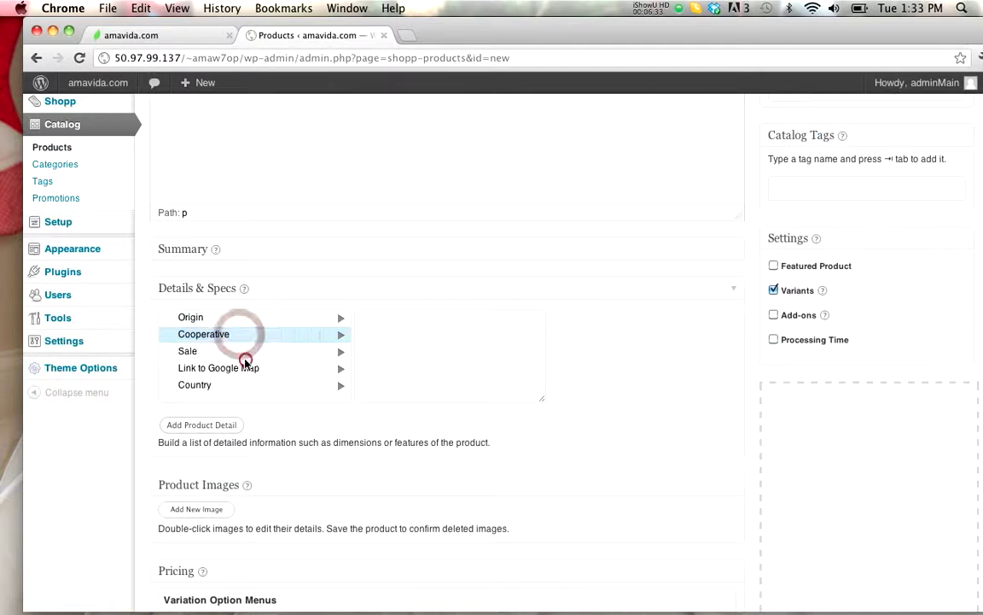
pyautogui.click(246, 356)
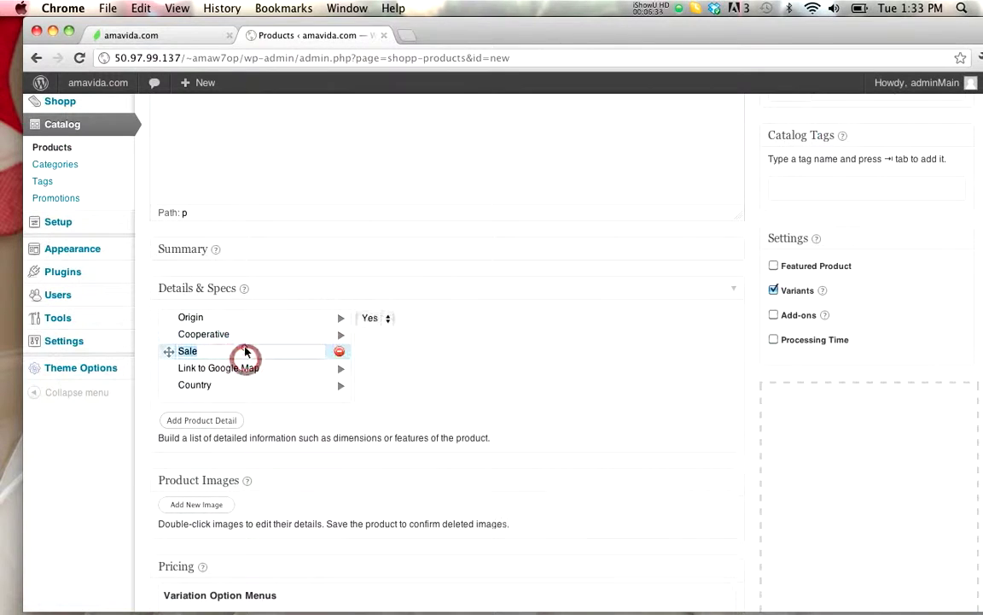
# Switch to the storefront, open the shop's Coffee category and examine how the listed products show country, prices and sale badge
pyautogui.click(153, 38)
pyautogui.scroll(10, 432, 291)
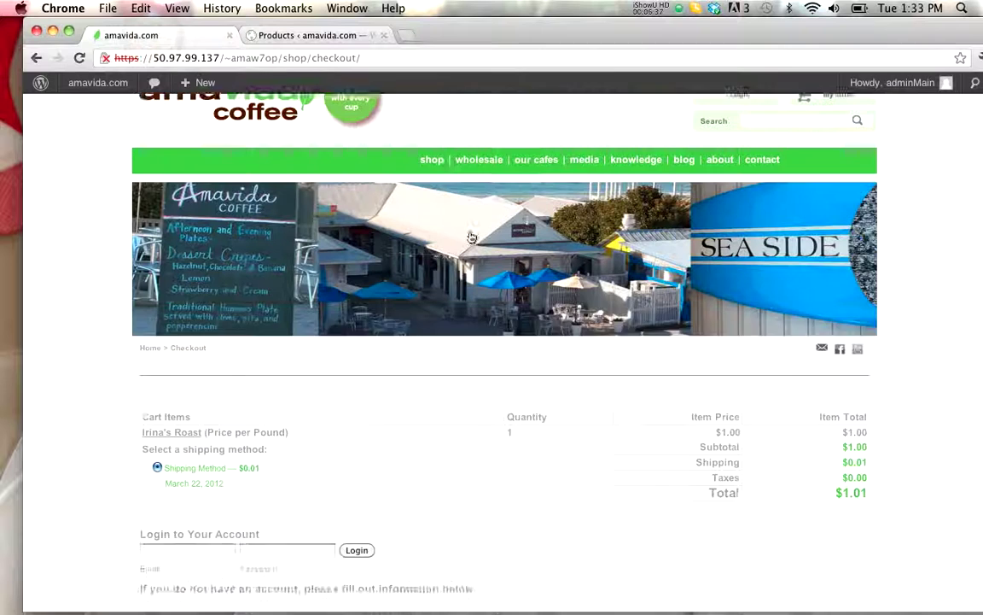
pyautogui.moveTo(432, 202)
pyautogui.click(442, 223)
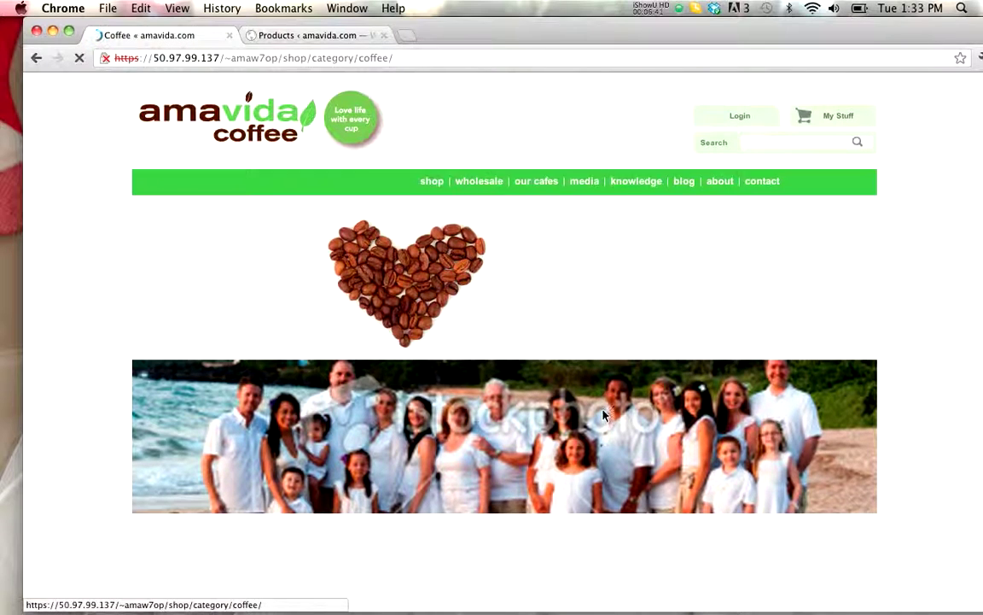
pyautogui.scroll(-5, 601, 410)
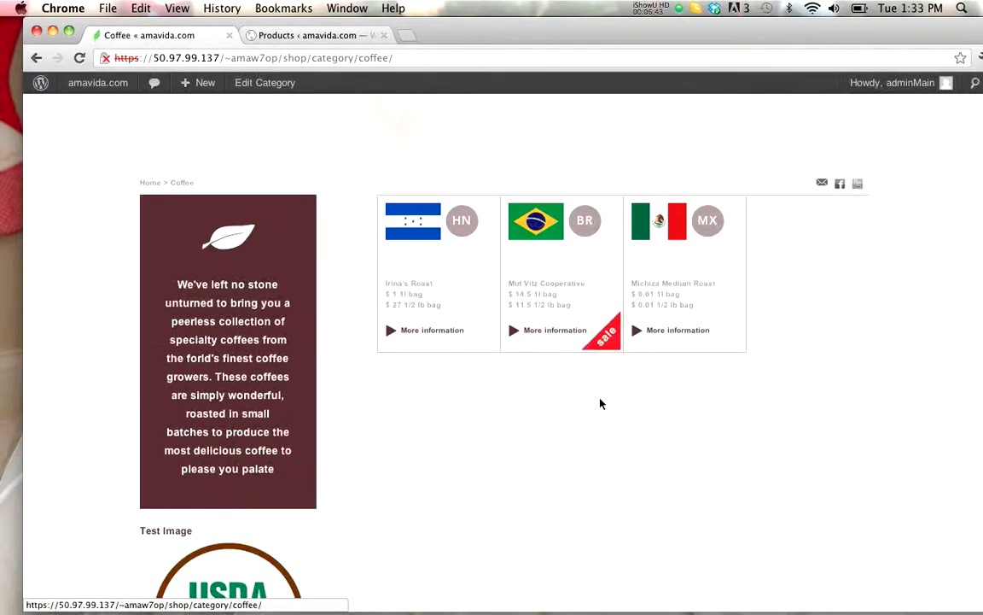
pyautogui.scroll(-1, 601, 405)
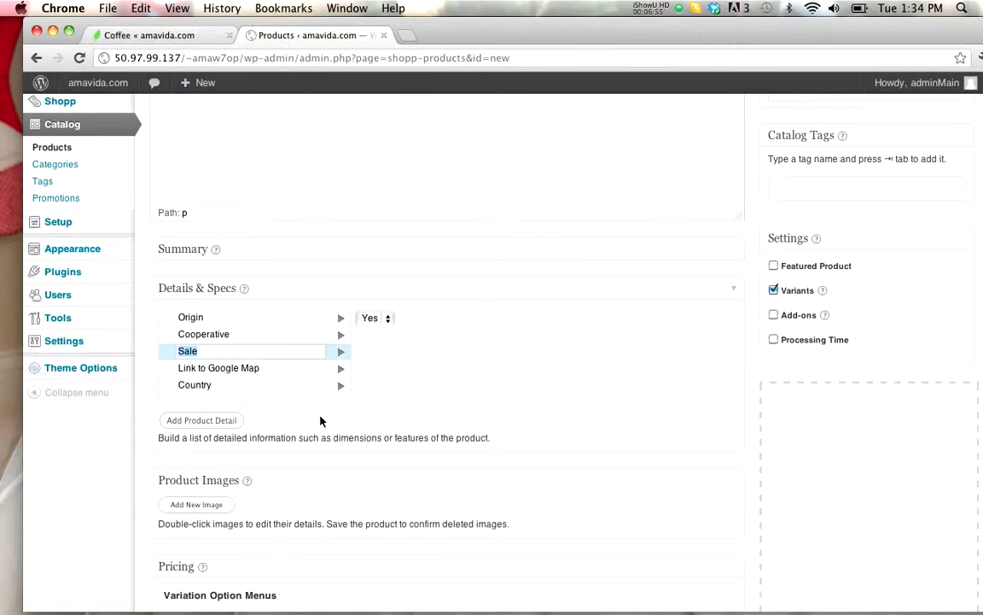
# Return to the product editor and review the Product Images, Variation Option Menus, per-pound and half-pound pricing, and Details & Specs sections
pyautogui.scroll(-3, 323, 417)
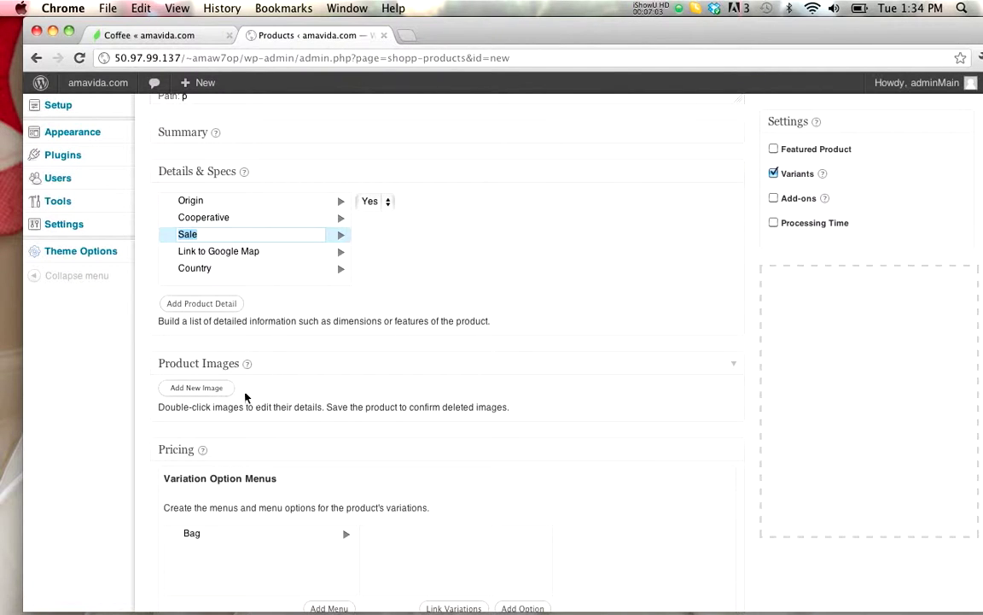
pyautogui.scroll(-5, 247, 394)
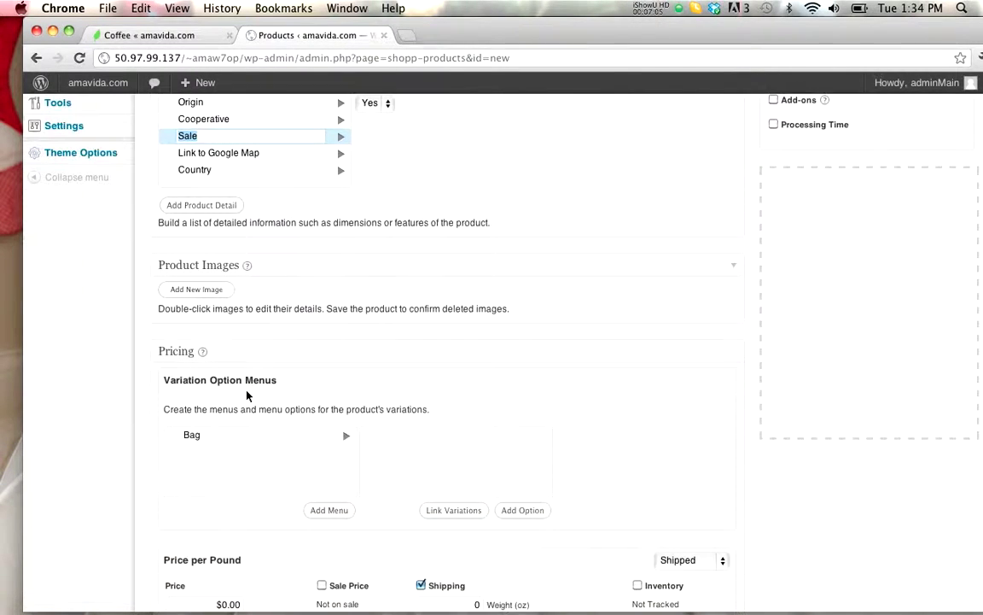
pyautogui.scroll(-3, 248, 397)
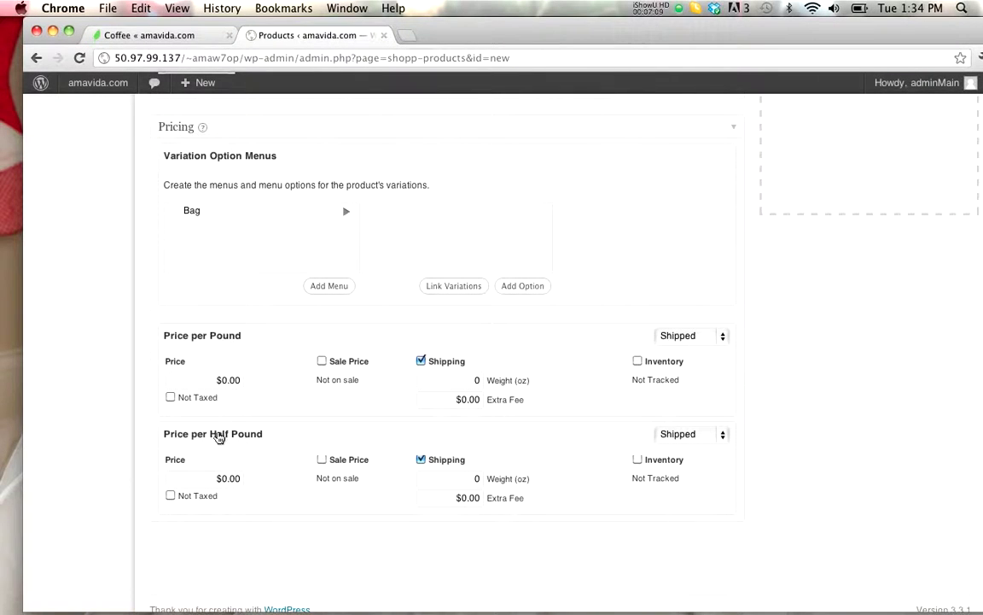
pyautogui.scroll(12, 318, 487)
pyautogui.scroll(2, 349, 498)
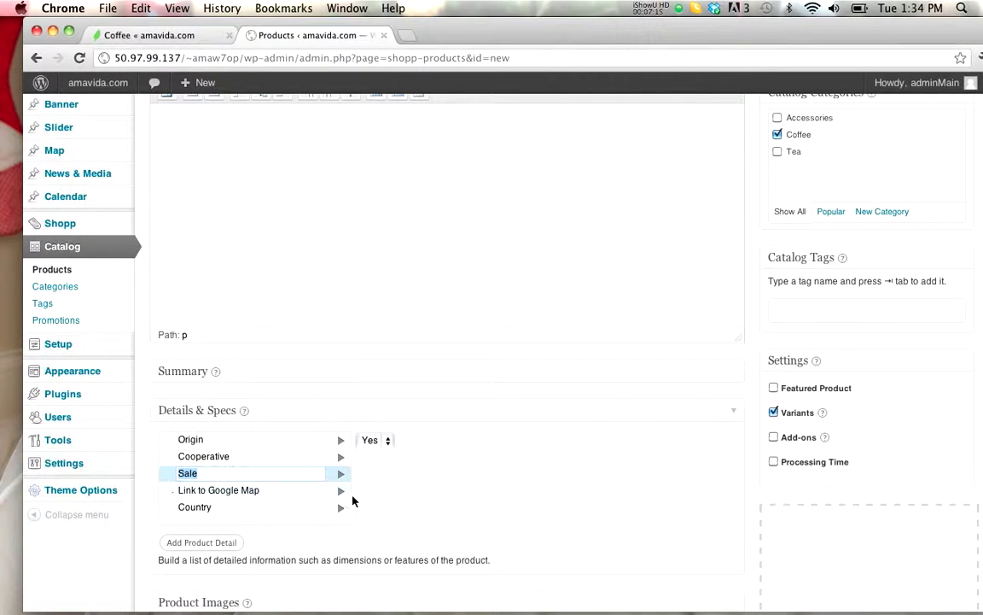
pyautogui.scroll(-4, 579, 529)
pyautogui.scroll(-1, 579, 529)
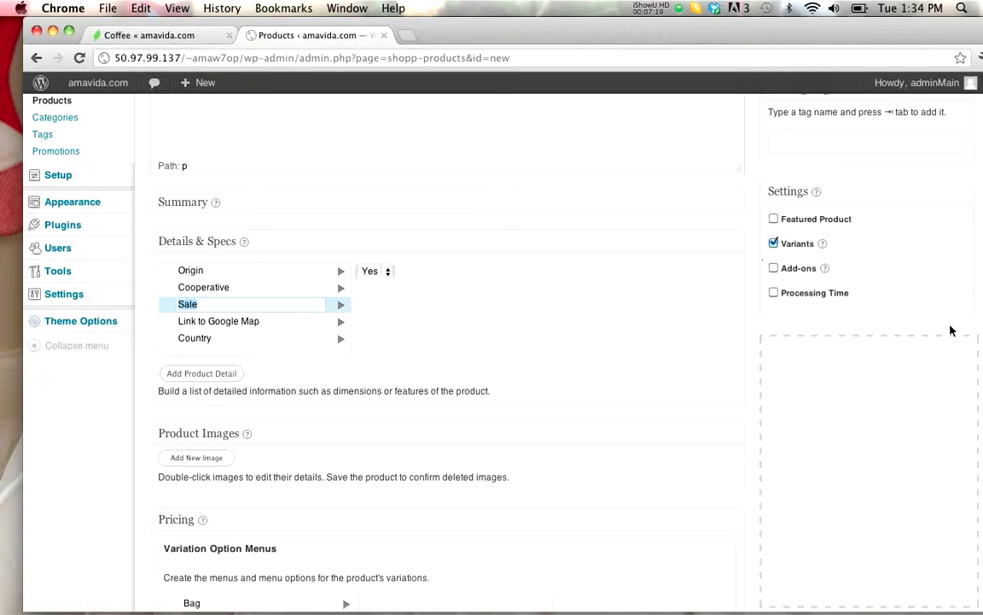
# Enable Add-ons for the new product and go to the Add-on Option Menus under its pricing
pyautogui.click(775, 270)
pyautogui.scroll(-5, 649, 289)
pyautogui.scroll(-10, 649, 289)
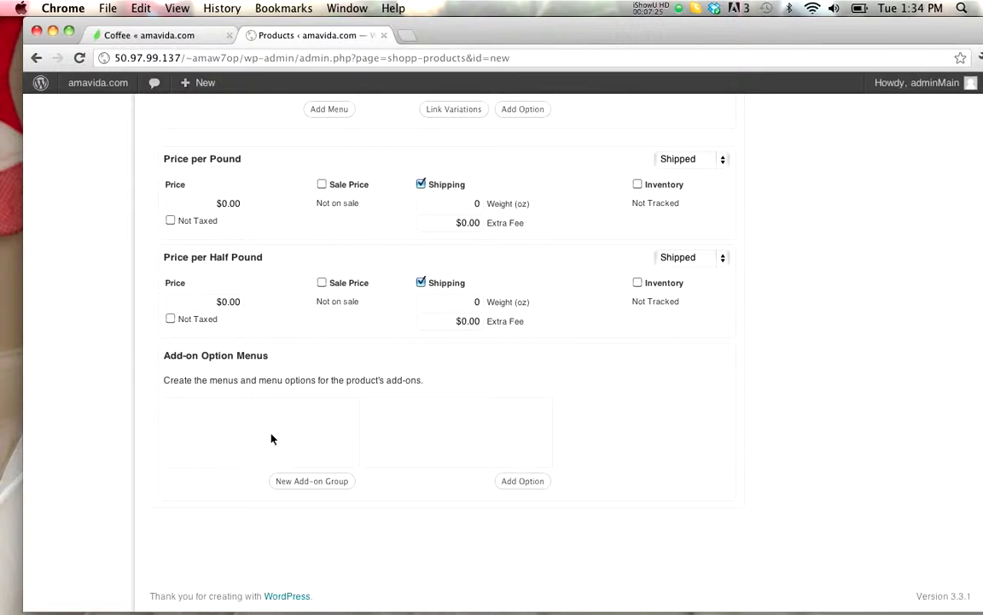
pyautogui.click(272, 431)
# Bring up the list of suggested tags in the new product's Catalog Tags section
pyautogui.scroll(5, 768, 491)
pyautogui.scroll(15, 862, 506)
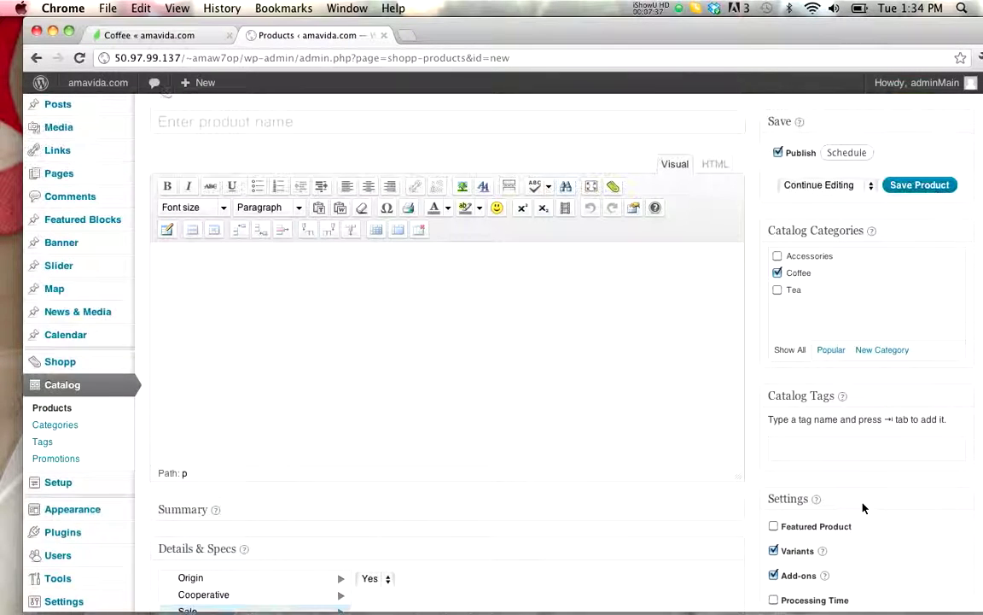
pyautogui.click(807, 473)
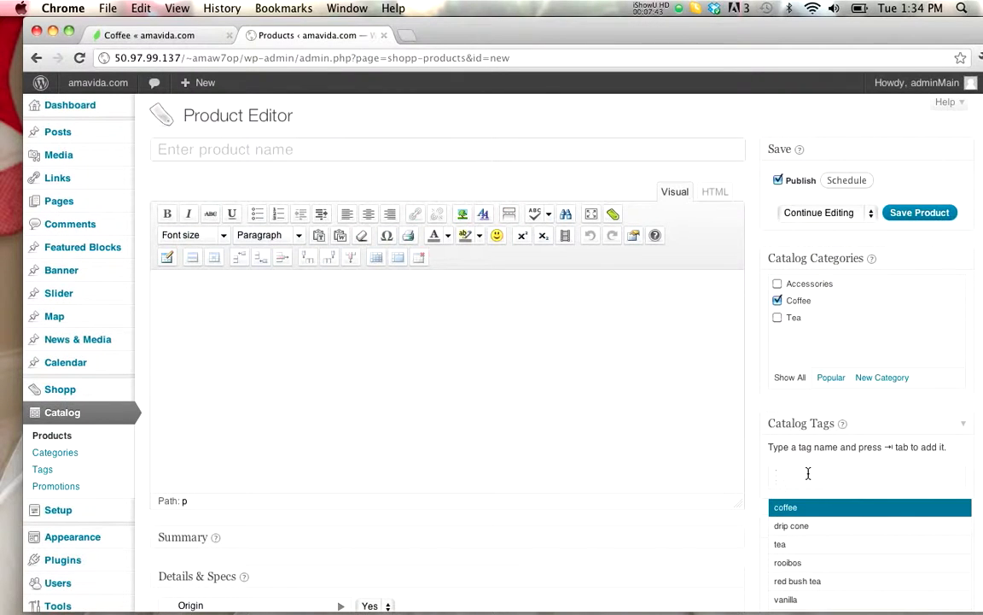
# Open Irina's Roast in the storefront's coffee list and examine its "You might also like..." recommendations
pyautogui.click(145, 36)
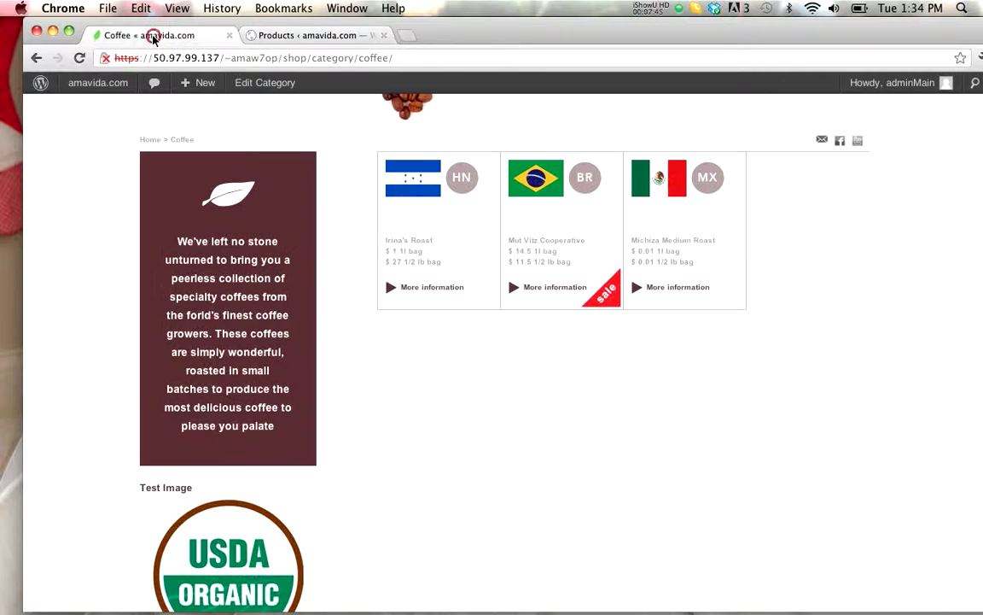
pyautogui.click(455, 286)
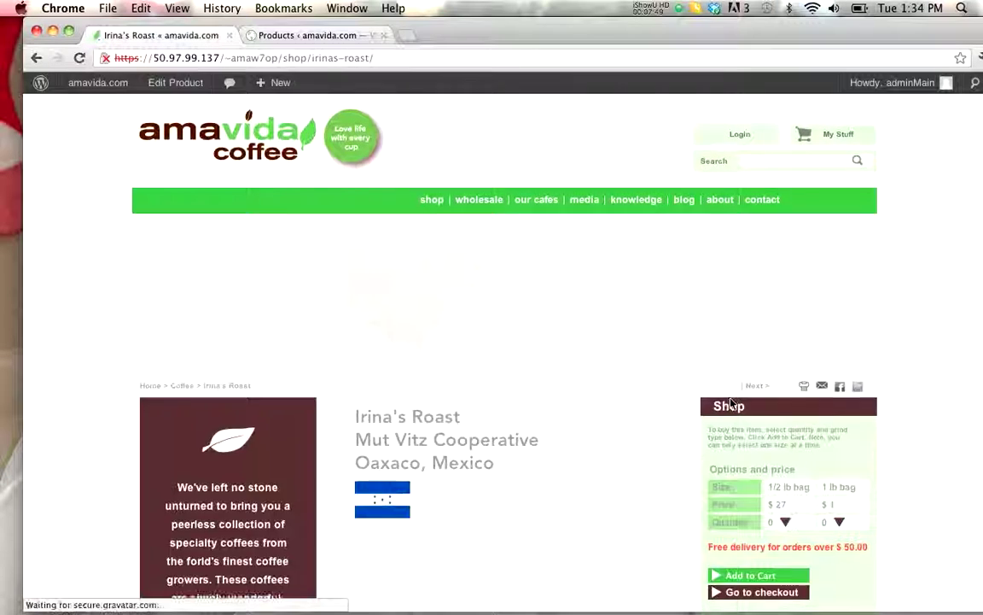
pyautogui.scroll(-3, 730, 402)
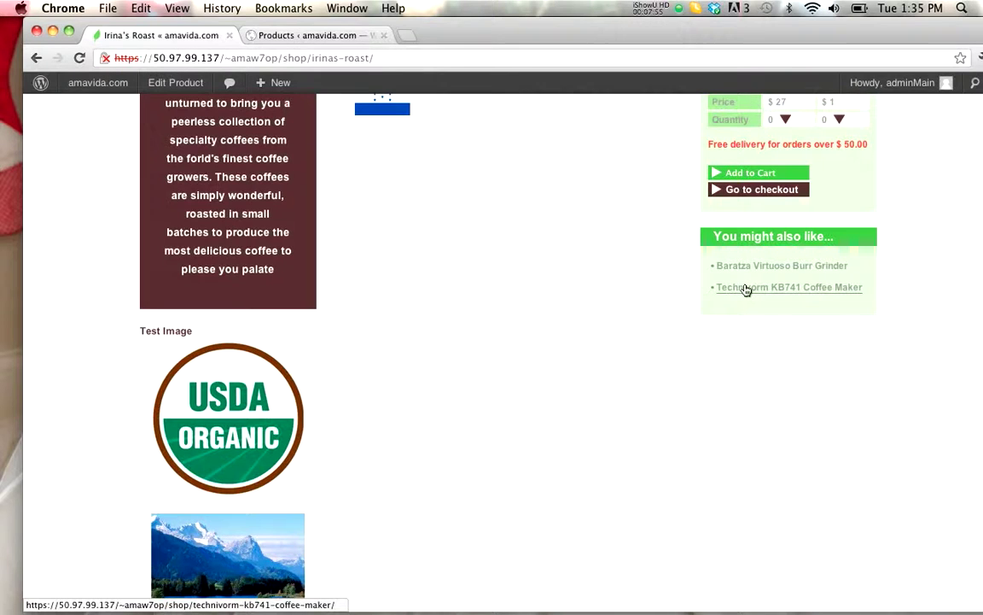
# Go back to the product editor and review the suggested catalog tags alongside the category settings
pyautogui.click(306, 36)
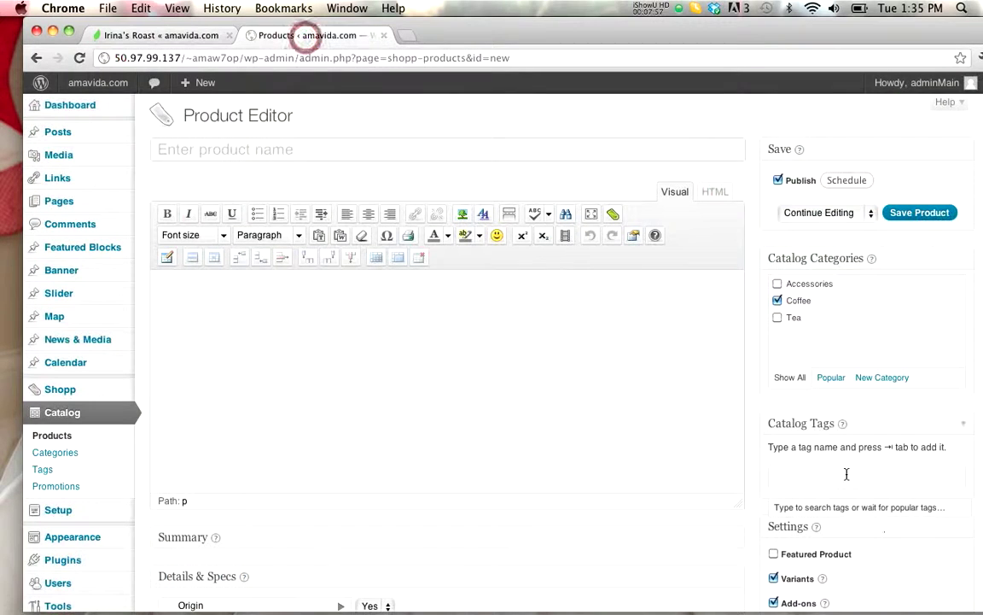
pyautogui.scroll(-5, 847, 474)
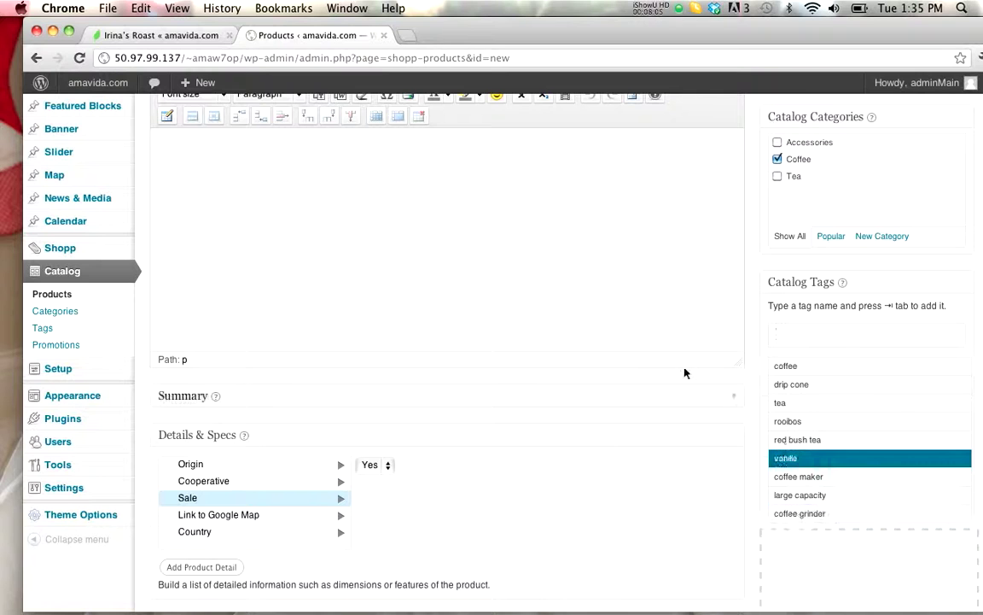
pyautogui.scroll(4, 673, 356)
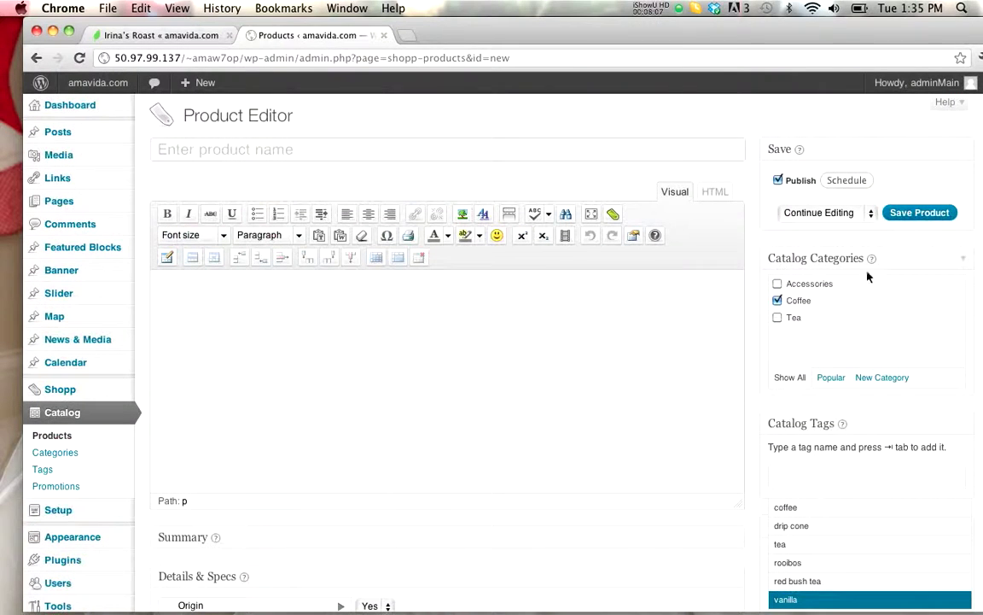
# Compare the storefront's shop categories with the Catalog Categories offered in the product editor
pyautogui.click(166, 34)
pyautogui.scroll(5, 376, 282)
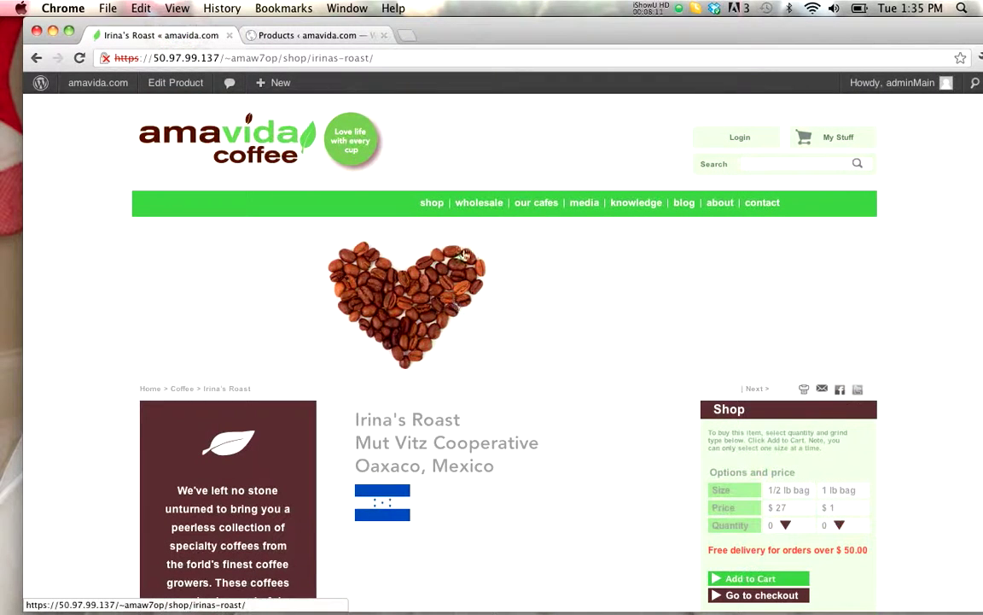
pyautogui.moveTo(432, 203)
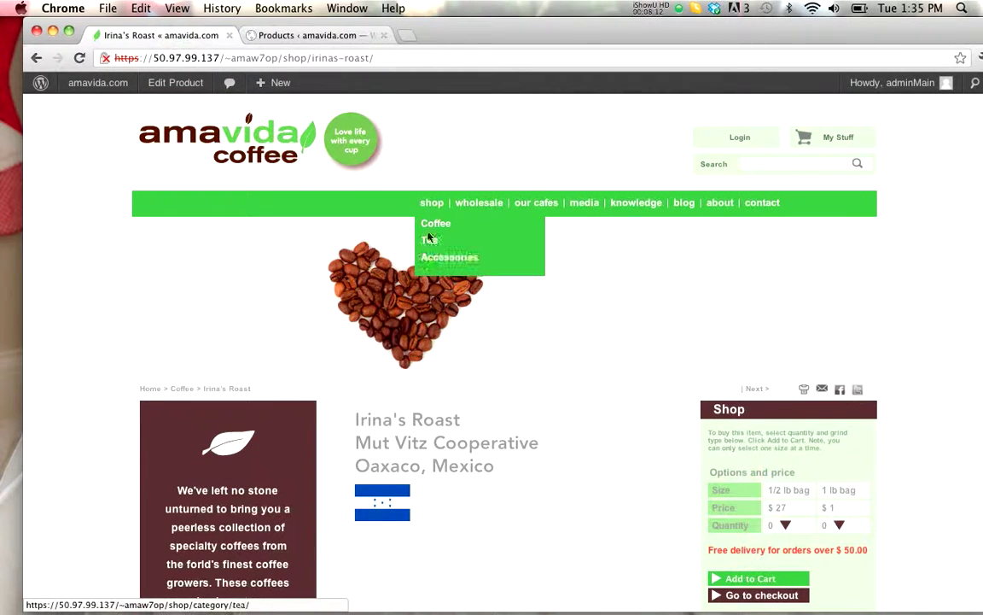
pyautogui.click(342, 36)
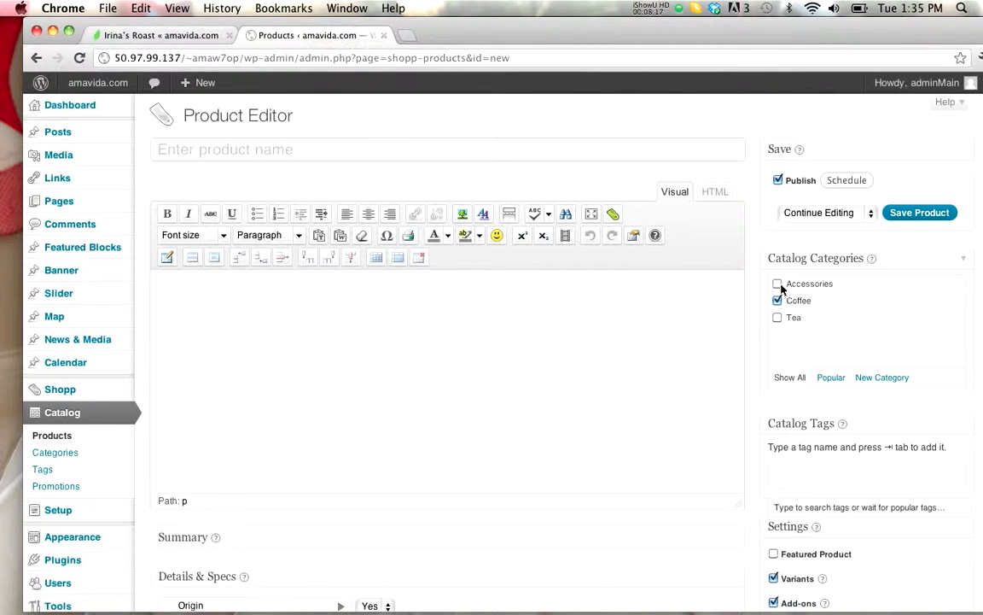
# Review the new product's Details & Specs, images and pricing sections once more, returning to the start of the editor
pyautogui.scroll(-5, 615, 345)
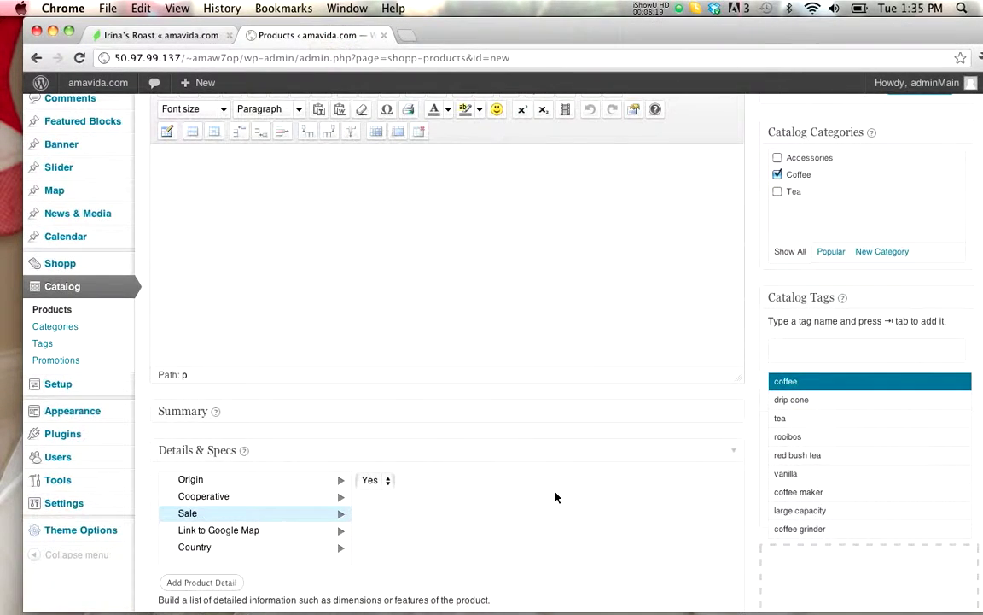
pyautogui.scroll(-8, 412, 483)
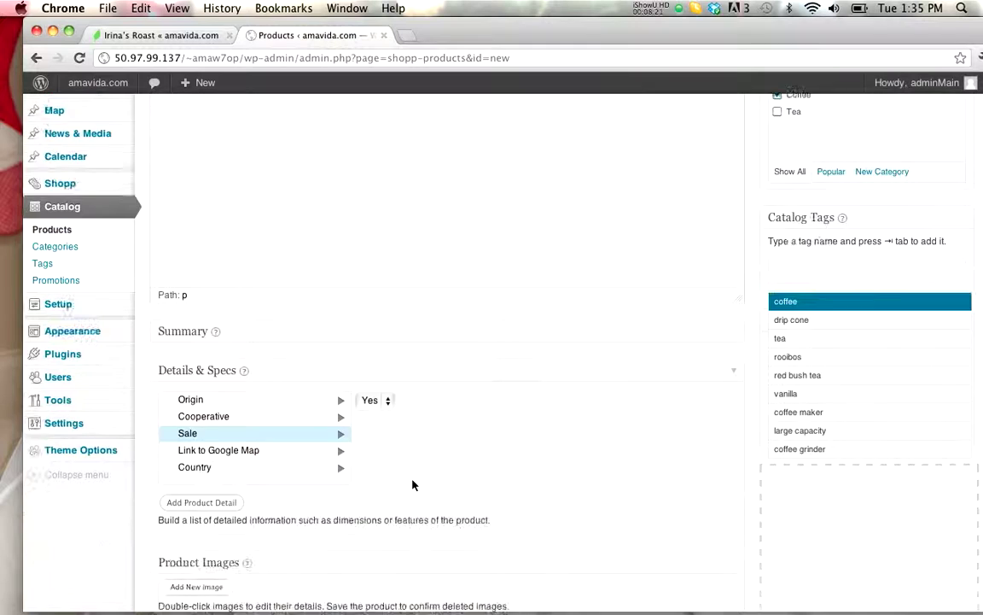
pyautogui.scroll(-1, 413, 483)
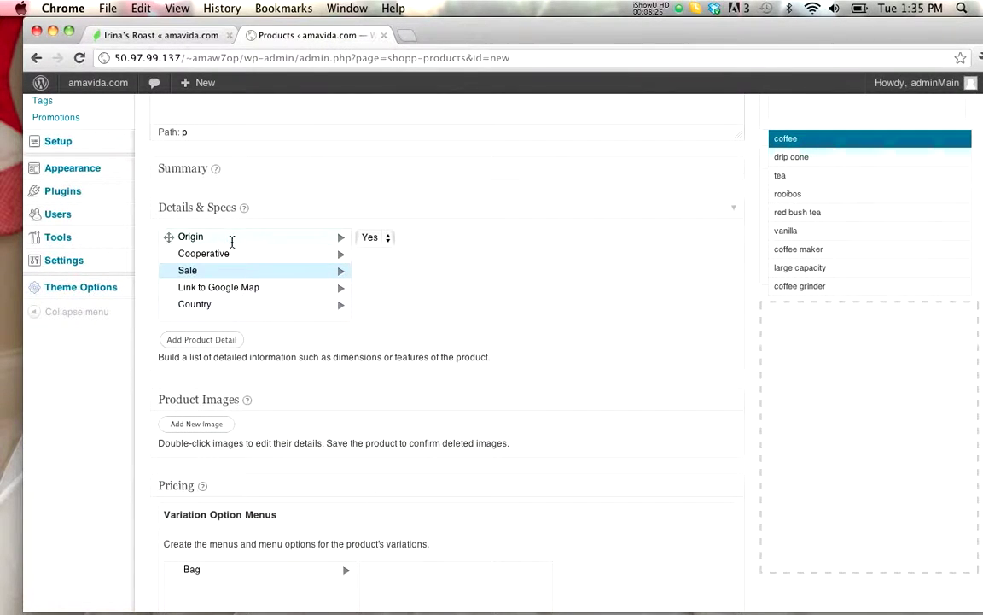
pyautogui.scroll(10, 467, 389)
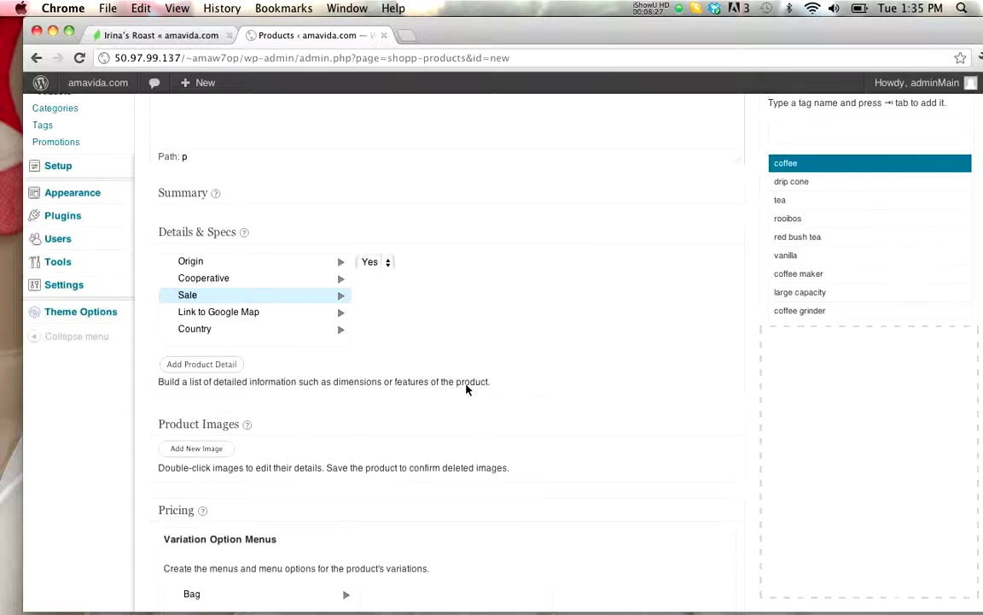
pyautogui.scroll(3, 467, 389)
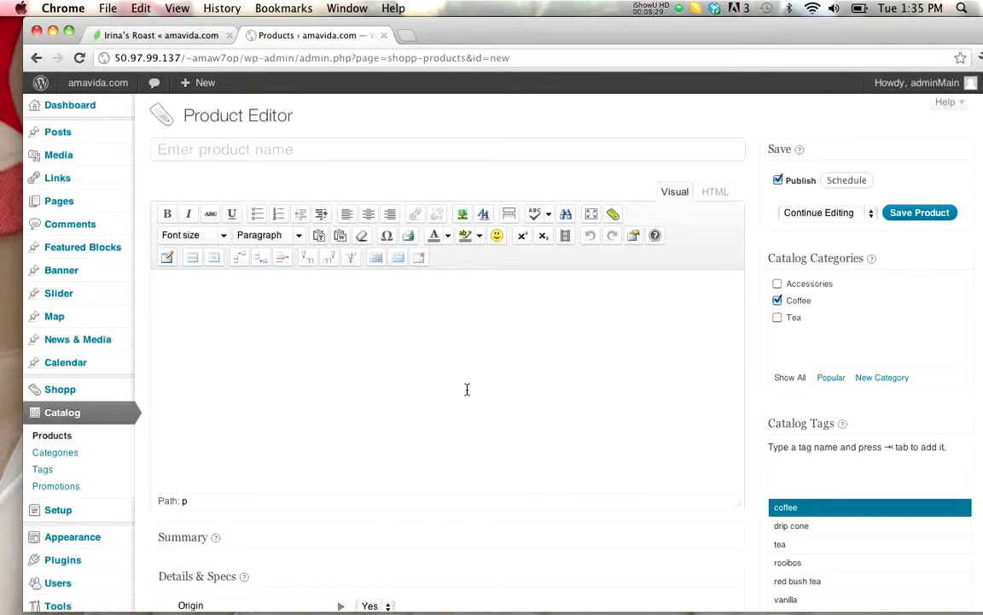